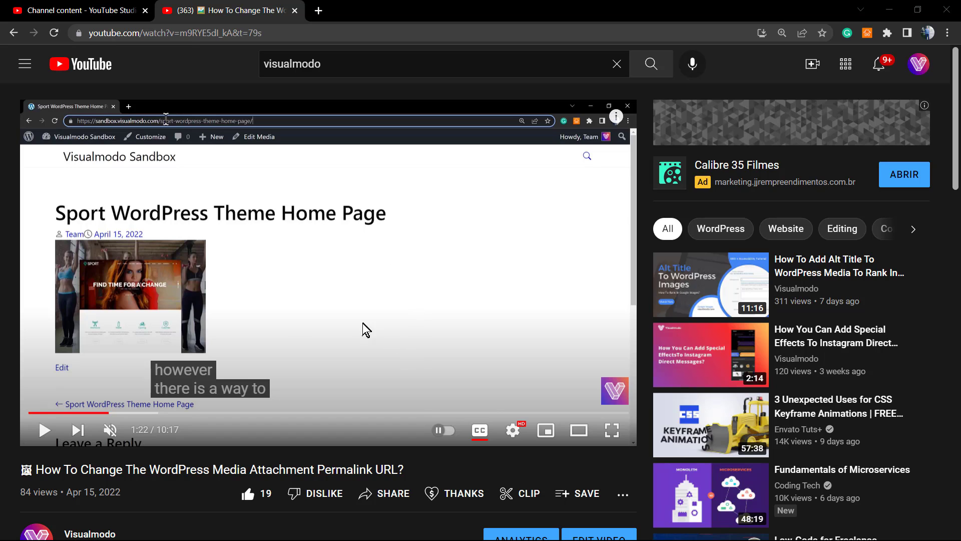
- Resume the WordPress permalink tutorial and toggle its English captions off and back on
click(273, 321)
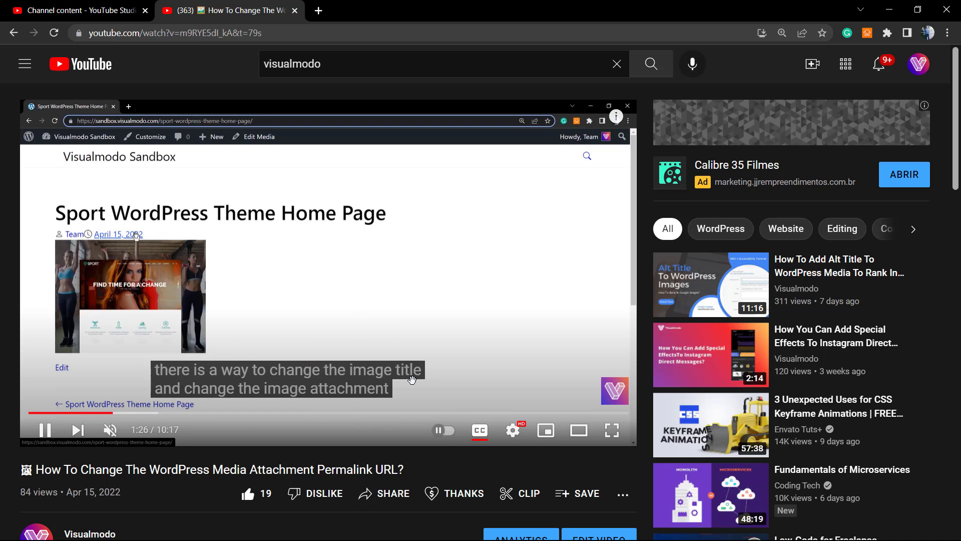
click(478, 431)
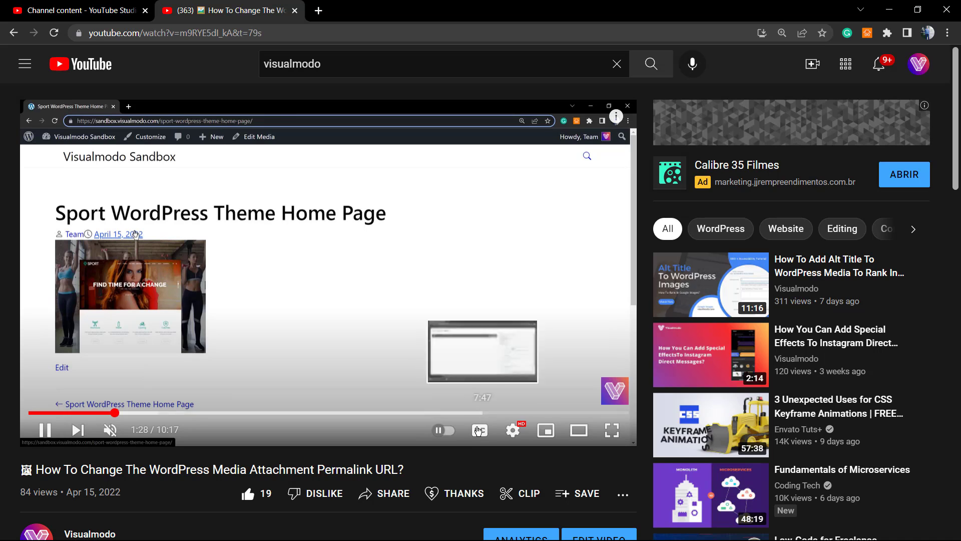
click(477, 430)
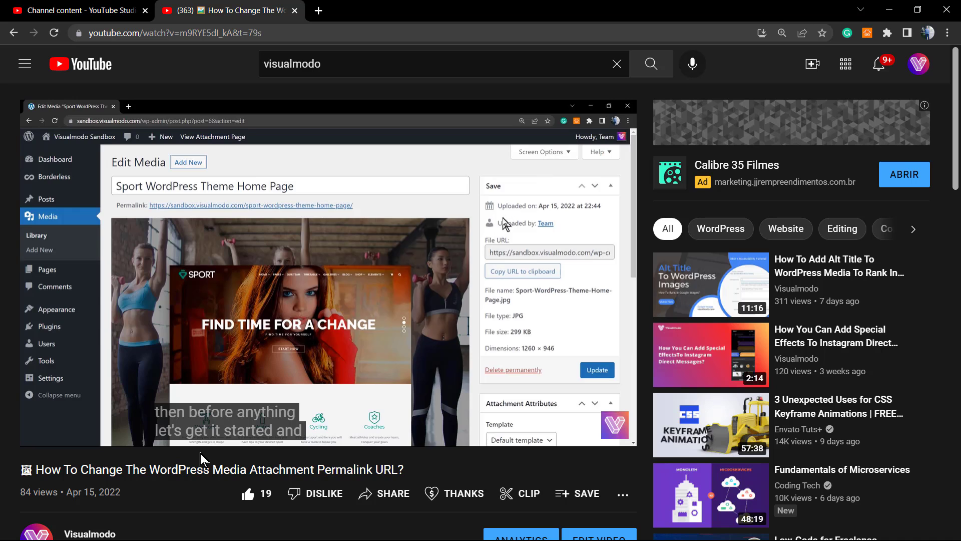
- Glance at the YouTube Studio channel content, return to the video, and open the account menu
click(75, 10)
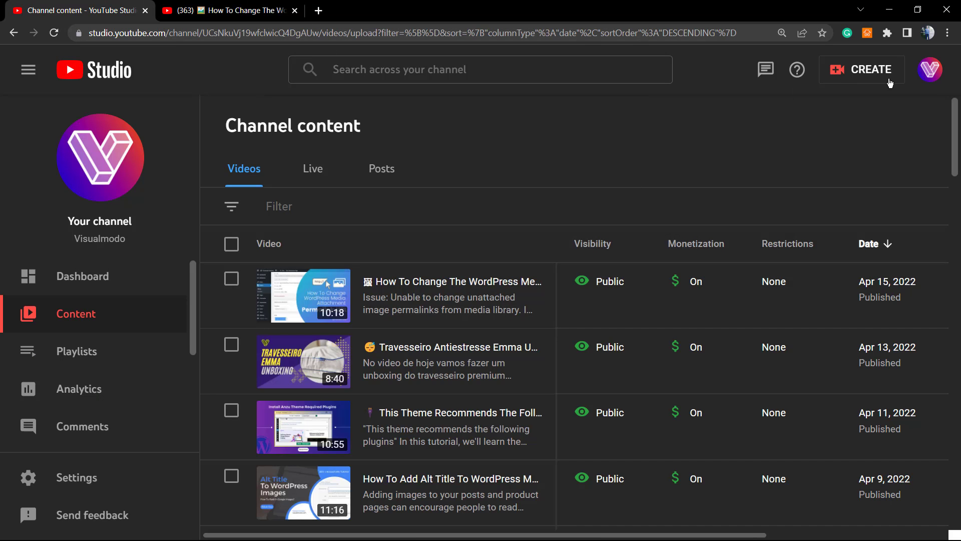
click(226, 10)
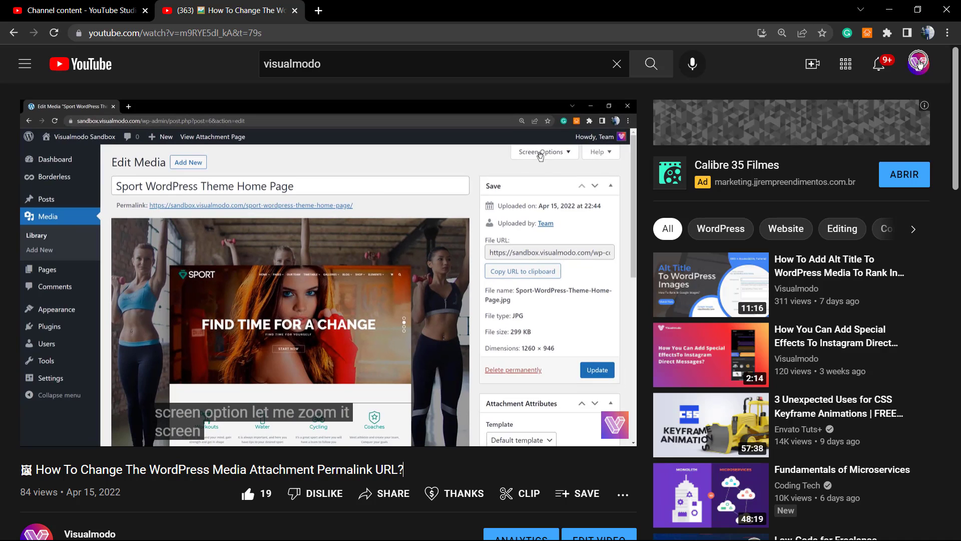
click(918, 64)
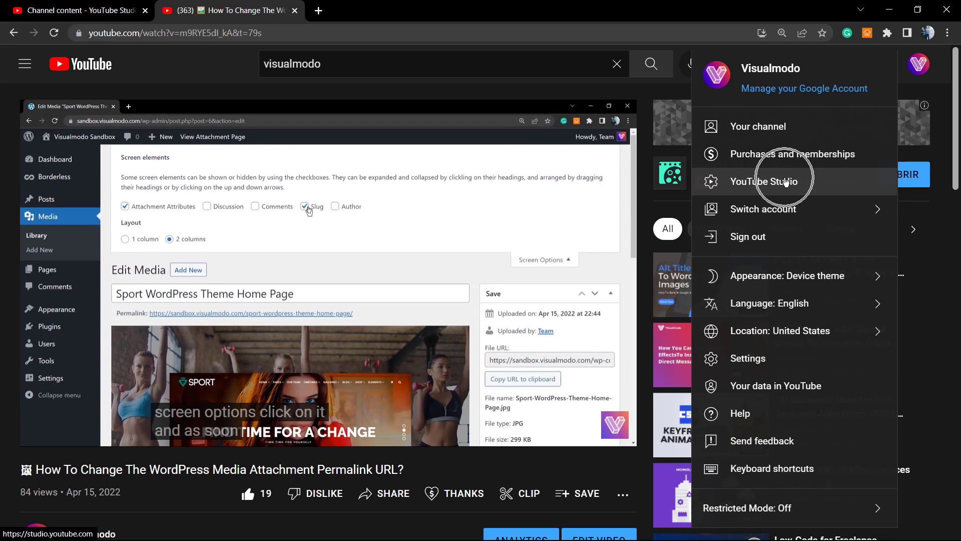
- In YouTube Studio, open the Subtitles page listing each channel video's language count
click(103, 7)
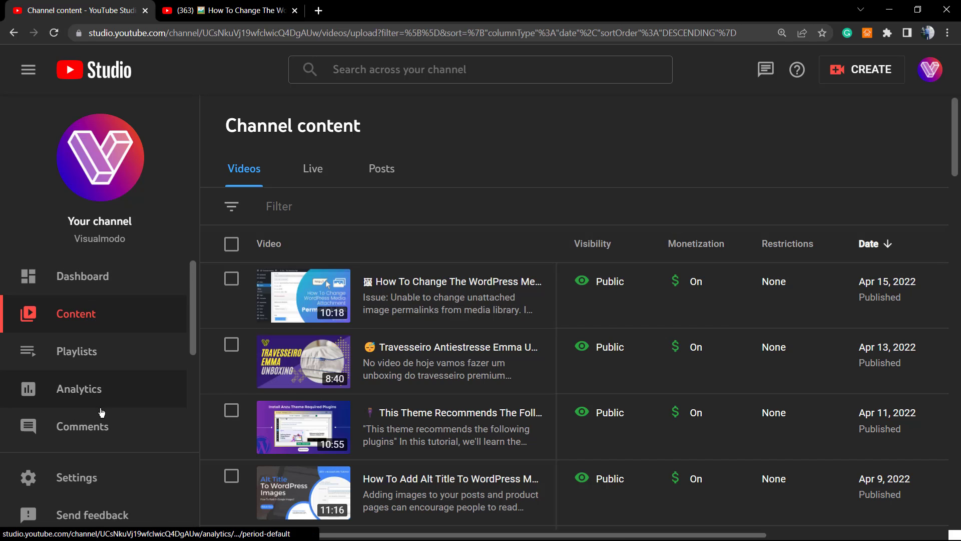
scroll(100, 395, down, 3)
scroll(119, 384, down, 1)
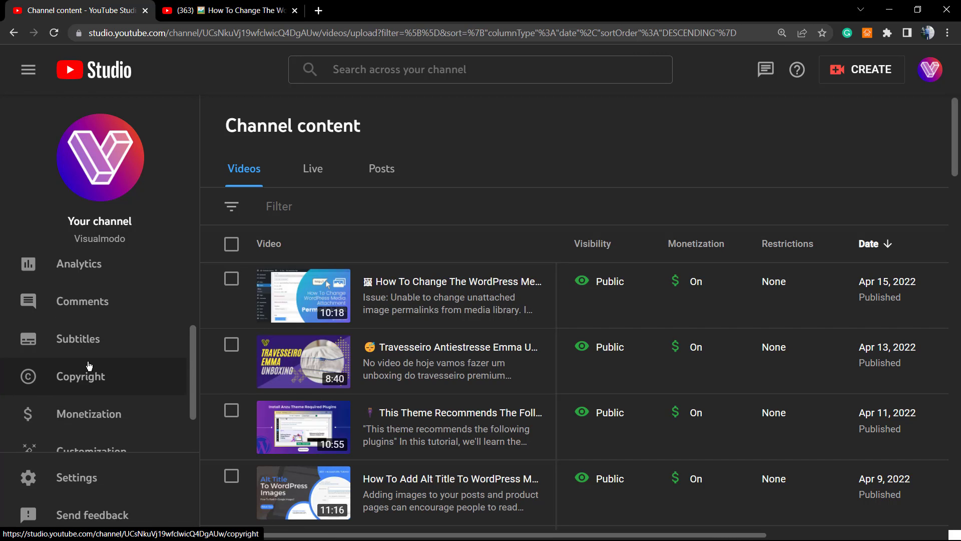
click(82, 348)
click(73, 340)
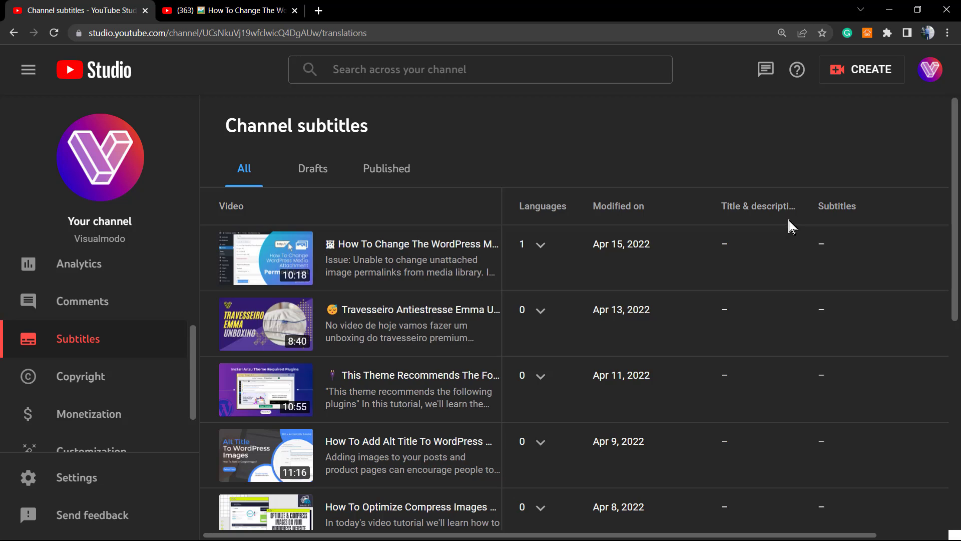
scroll(509, 283, down, 2)
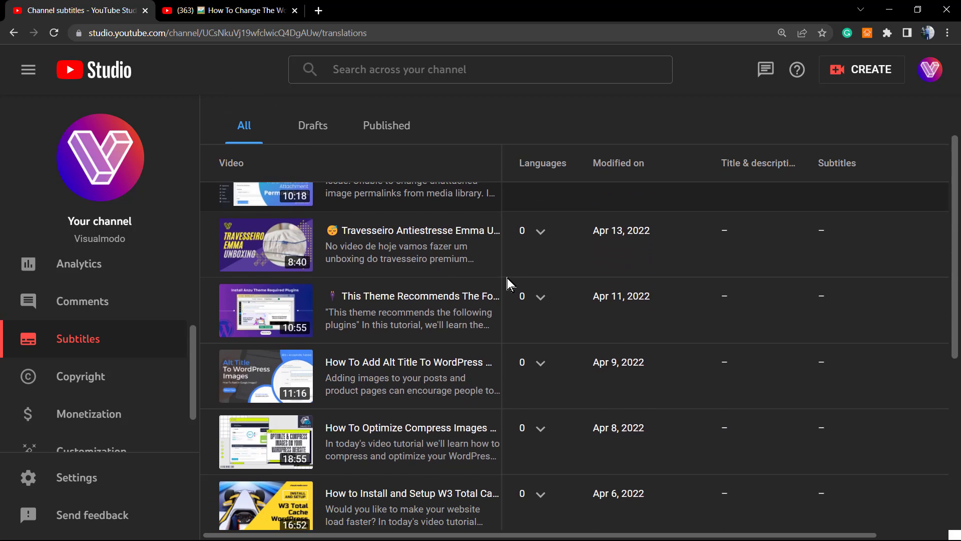
scroll(508, 283, up, 2)
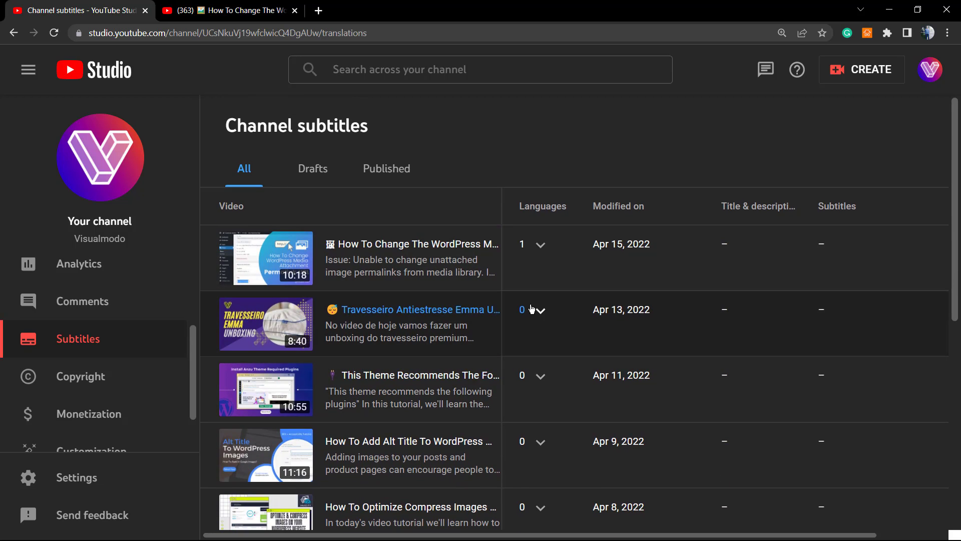
scroll(528, 352, down, 2)
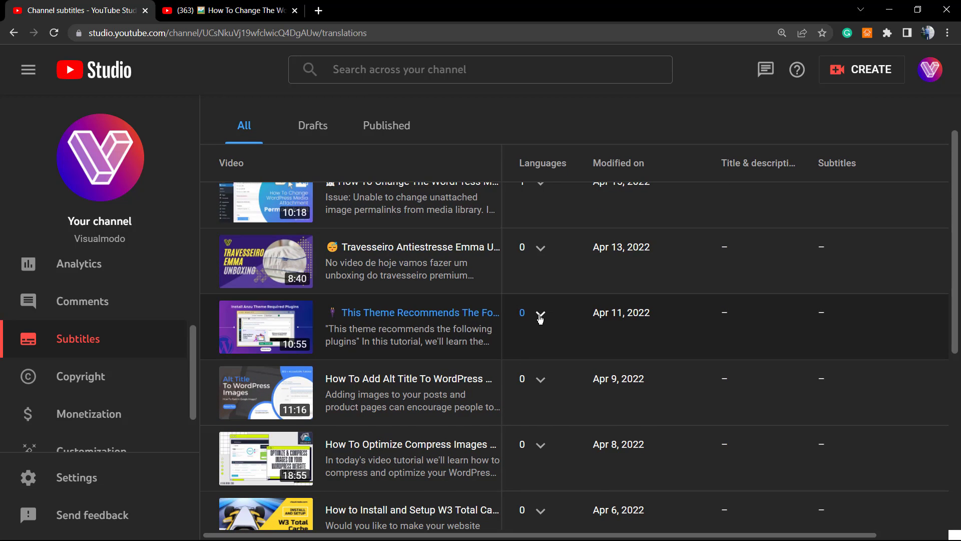
- Set English as the "This Theme Recommends" video's language and confirm it
click(540, 316)
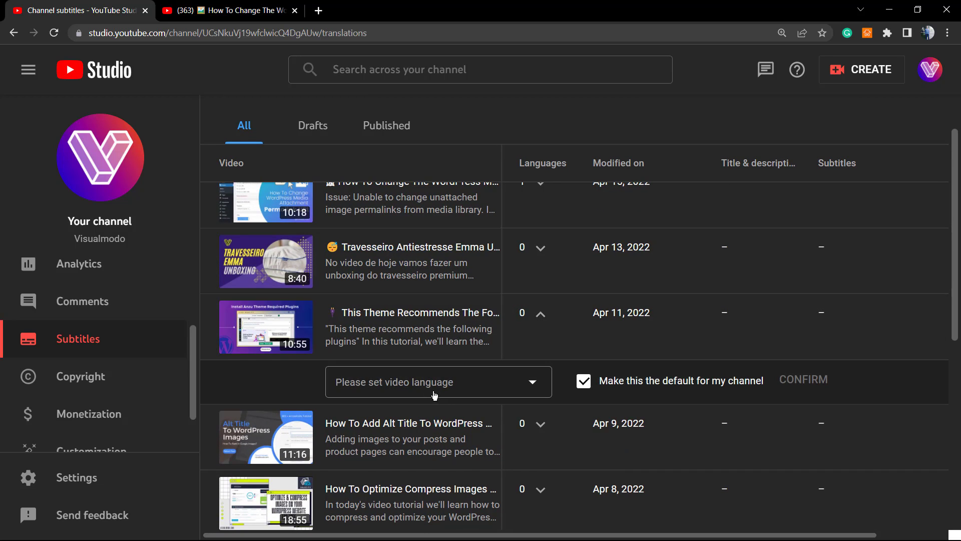
click(434, 389)
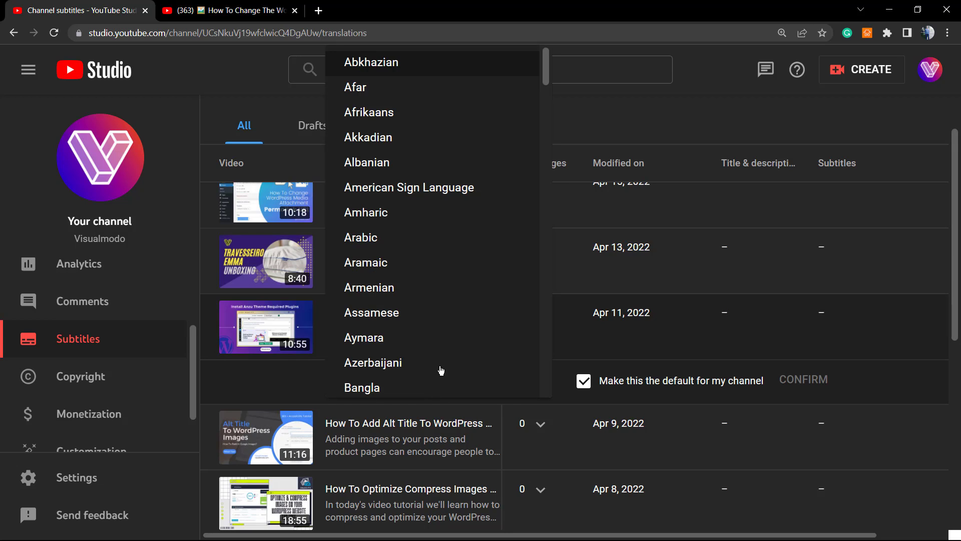
click(573, 322)
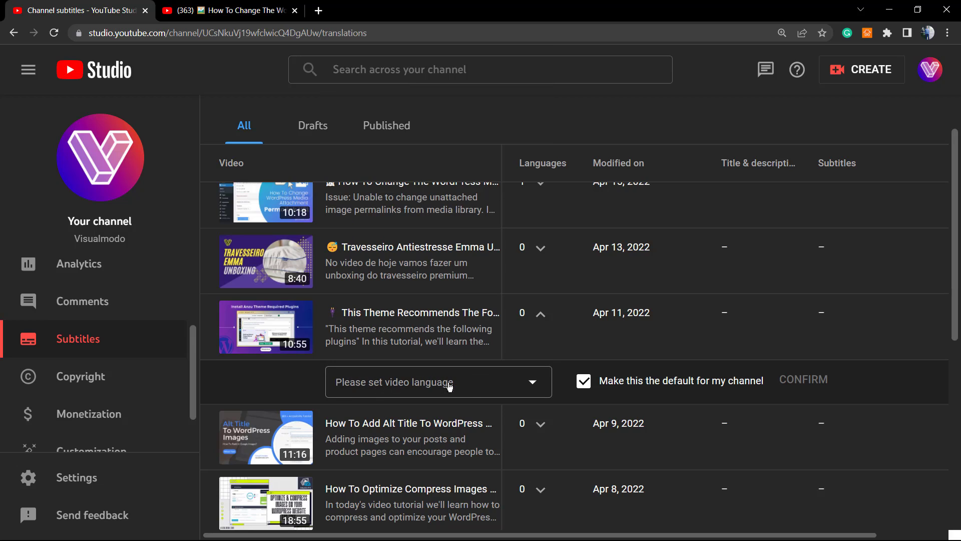
click(537, 388)
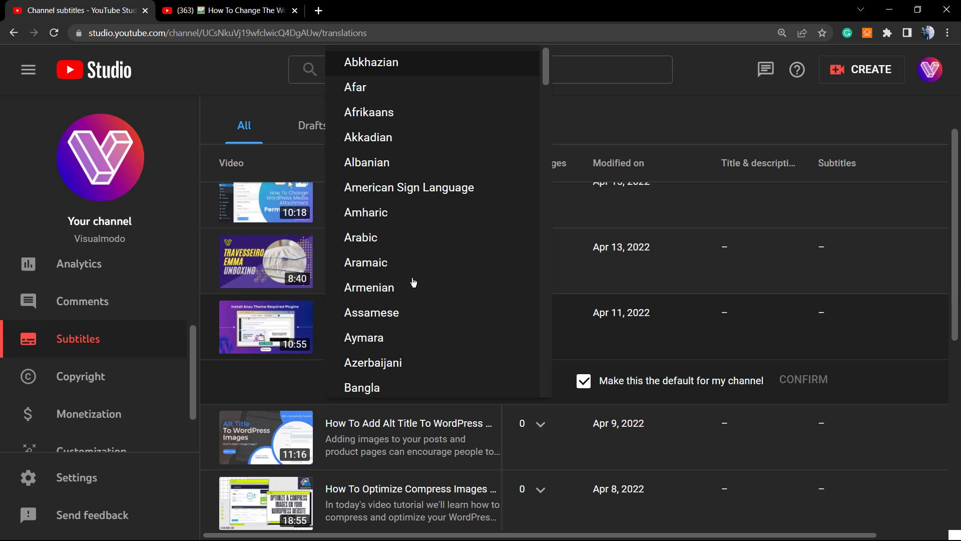
key(e)
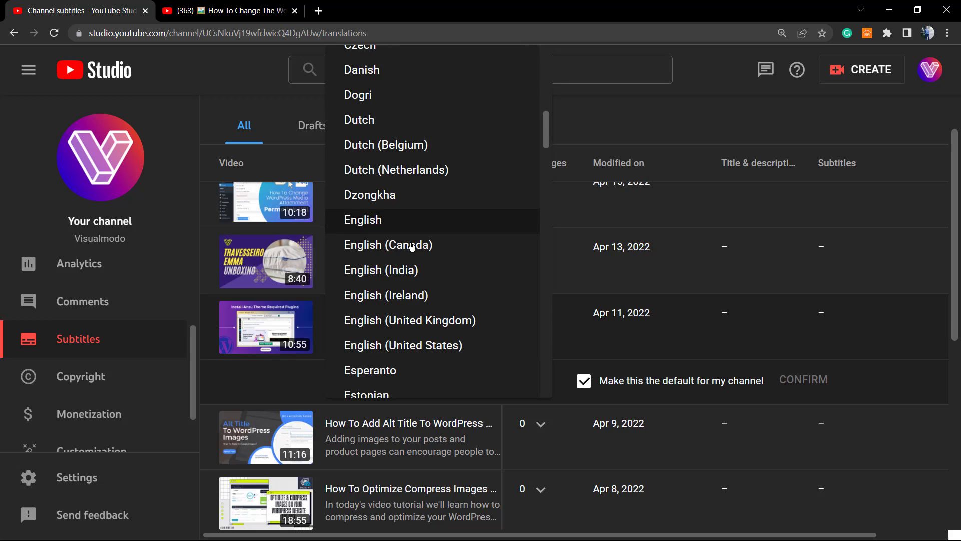
click(416, 225)
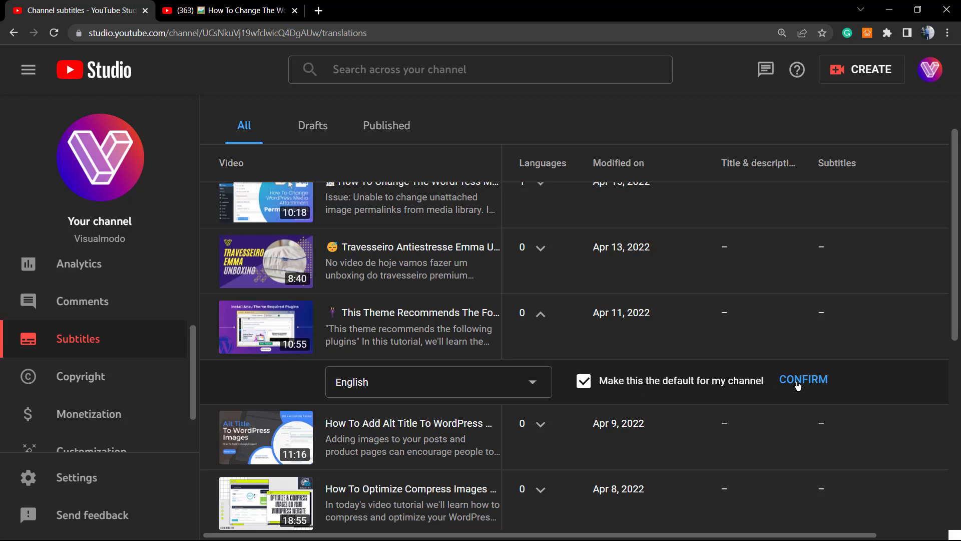
click(798, 381)
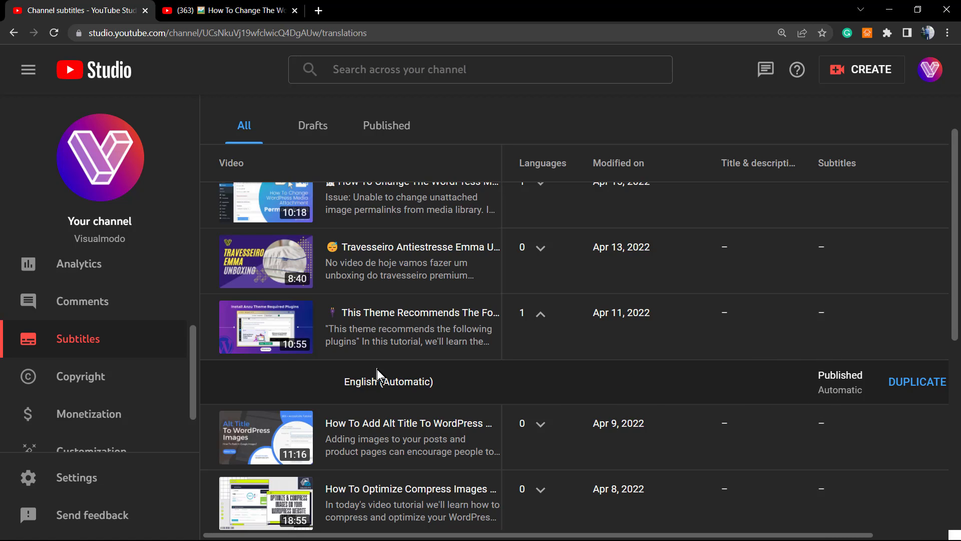
scroll(409, 365, up, 1)
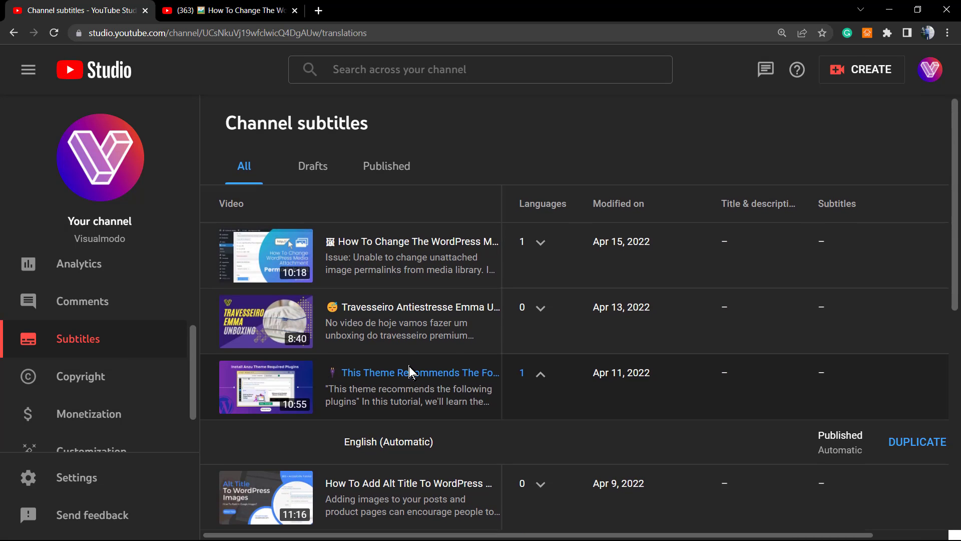
- Open the "This Theme Recommends" video's own Video subtitles page from the channel list
scroll(405, 350, down, 1)
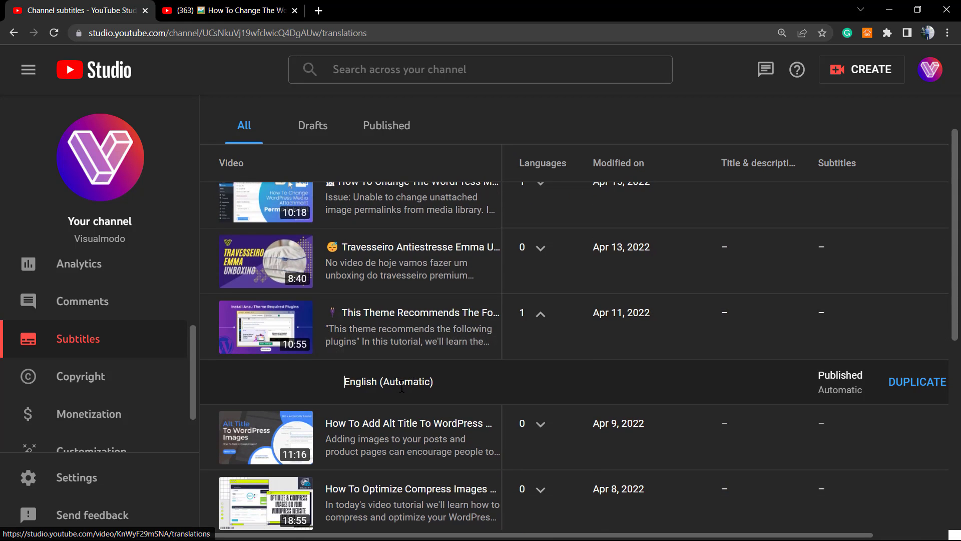
scroll(398, 323, down, 1)
scroll(399, 319, up, 1)
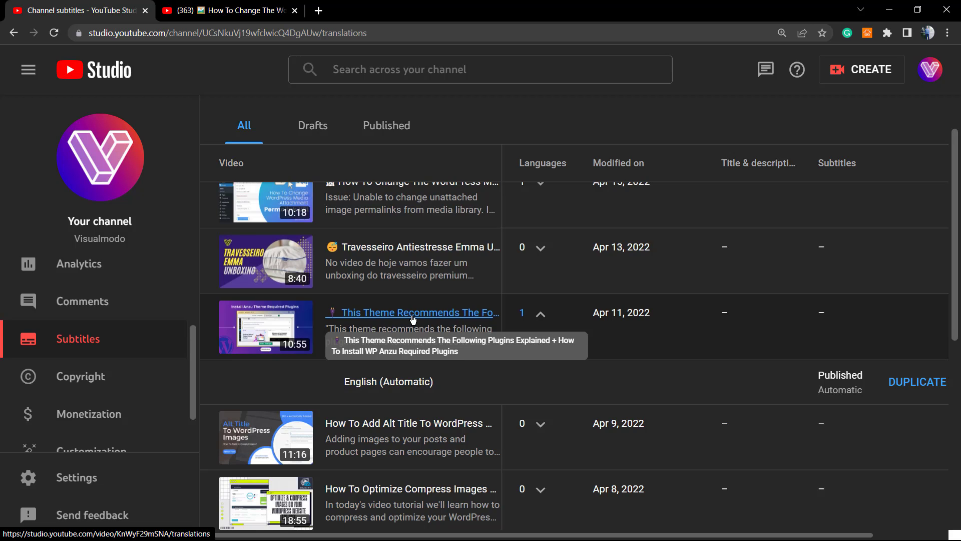
click(412, 316)
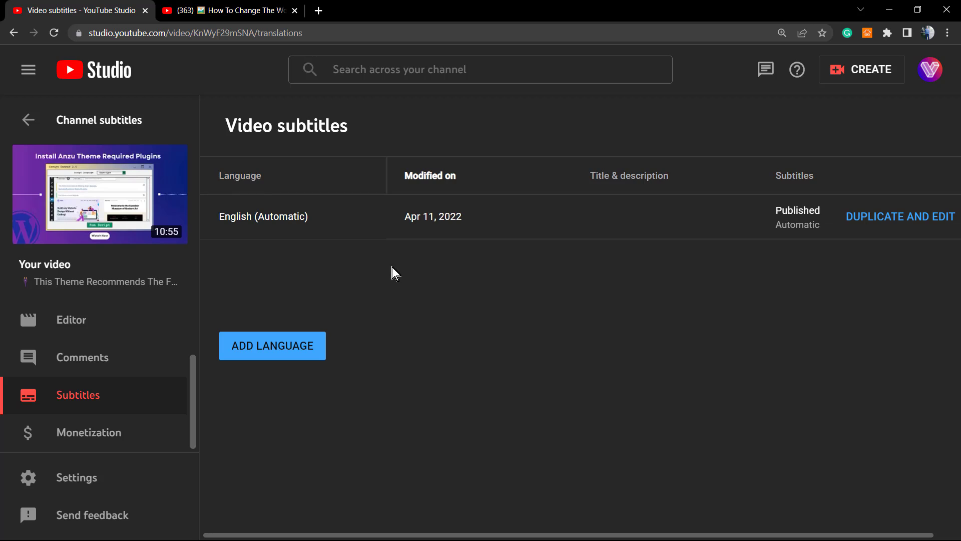
- Add Portuguese (Brazil) as a new subtitle language for the video
click(271, 355)
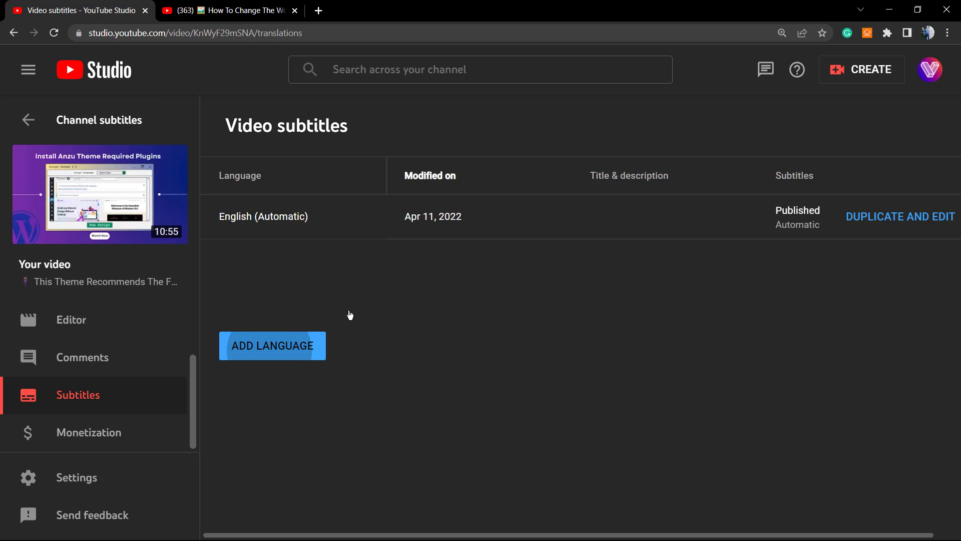
scroll(435, 291, down, 2)
scroll(436, 291, up, 2)
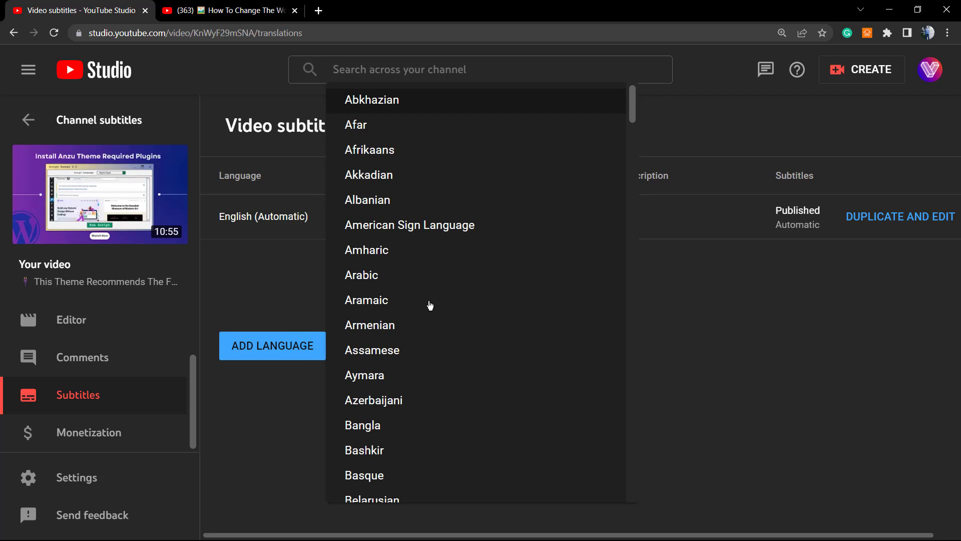
key(b)
scroll(430, 304, down, 7)
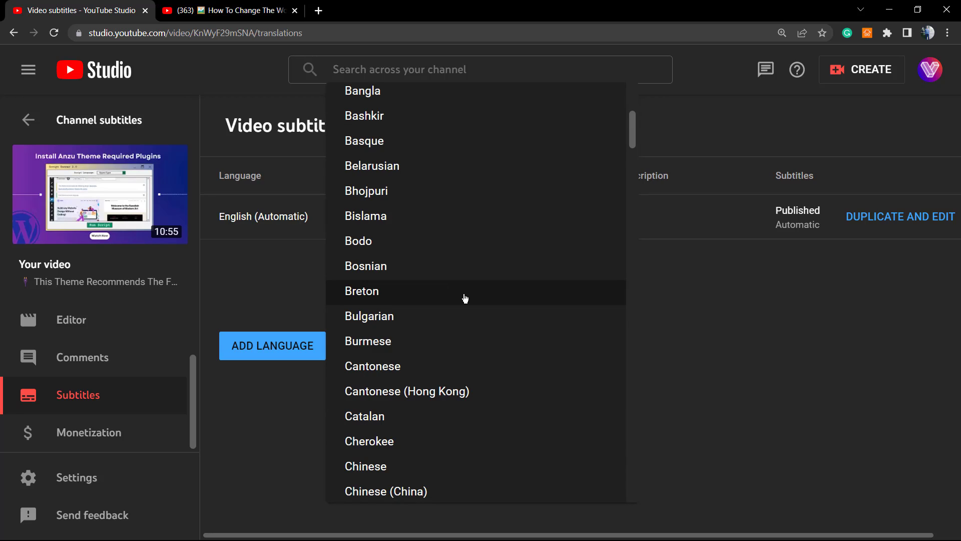
key(p)
key(o)
key(r)
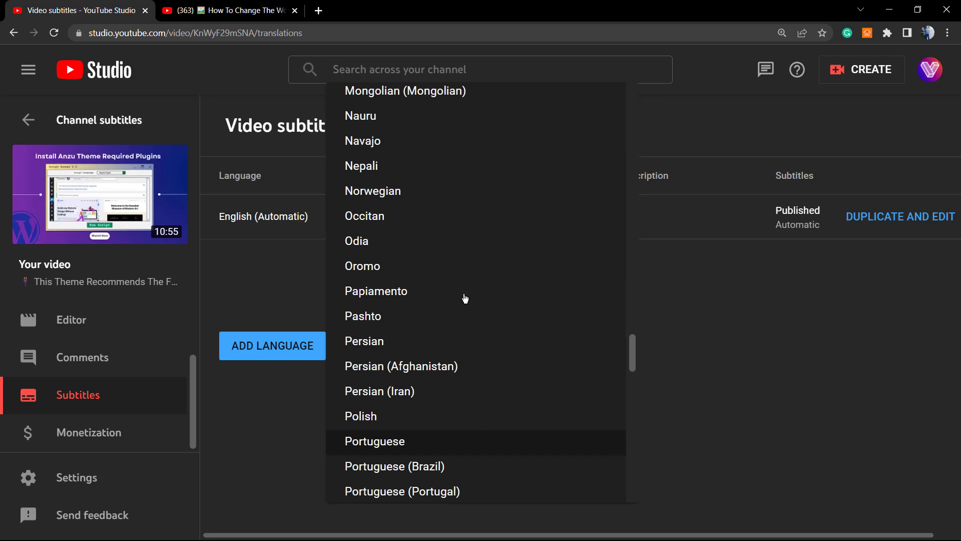
click(473, 468)
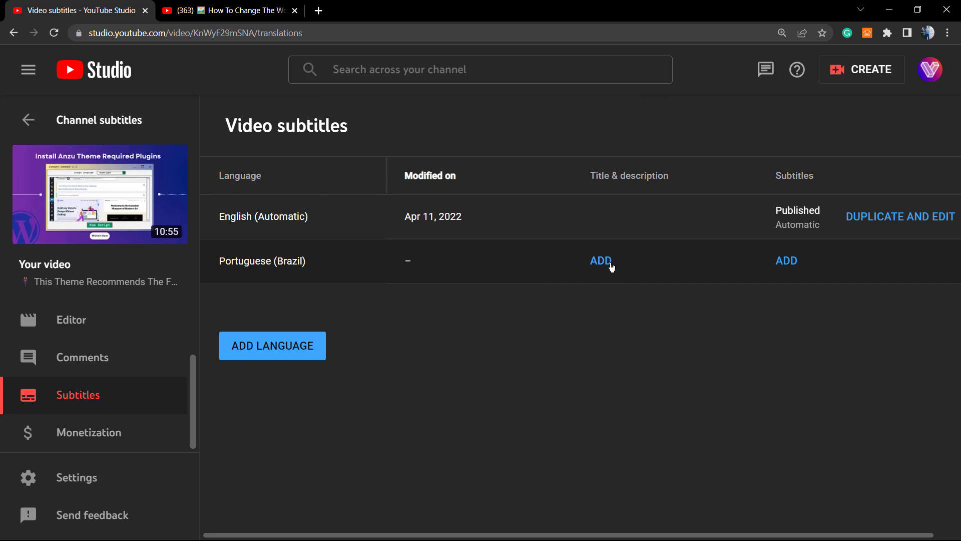
- Open the Portuguese (Brazil) title and description form, look it over, and cancel unsaved
click(599, 262)
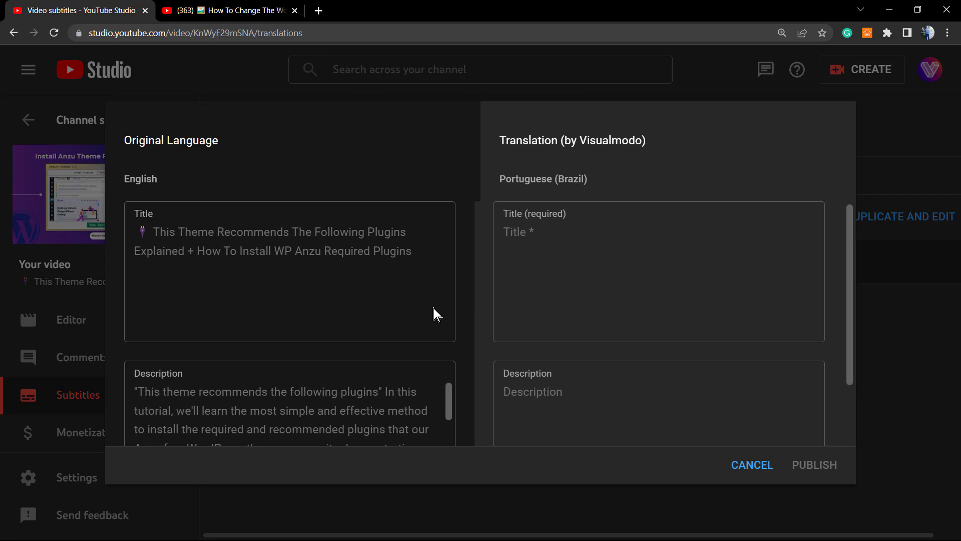
scroll(576, 323, down, 2)
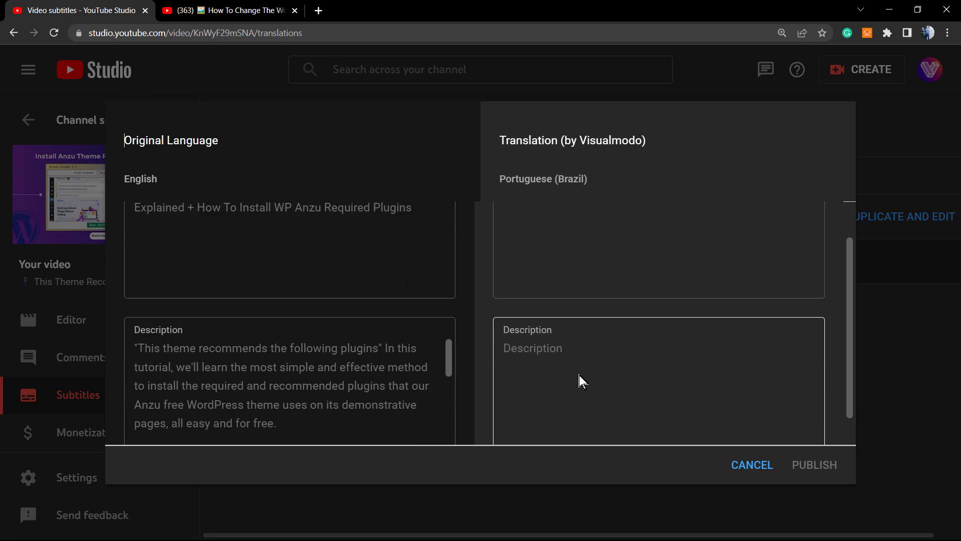
scroll(577, 339, up, 1)
scroll(578, 337, up, 1)
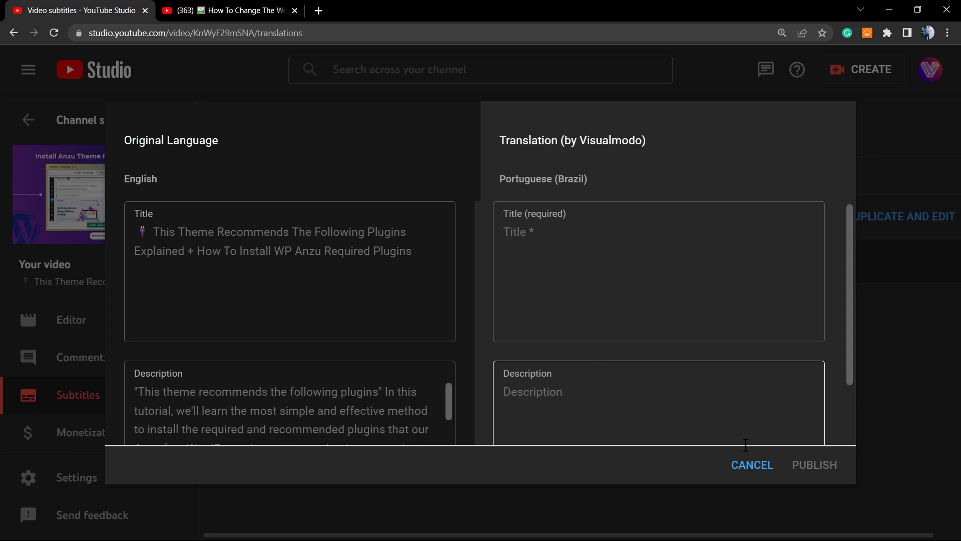
click(748, 463)
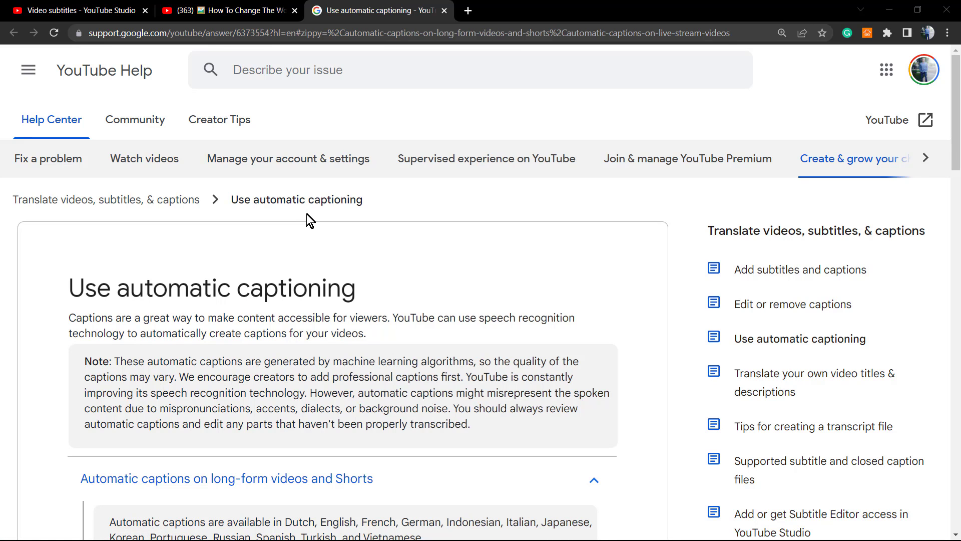
- Scroll through the Use automatic captioning article's note on reviewing machine-generated captions
scroll(303, 219, down, 3)
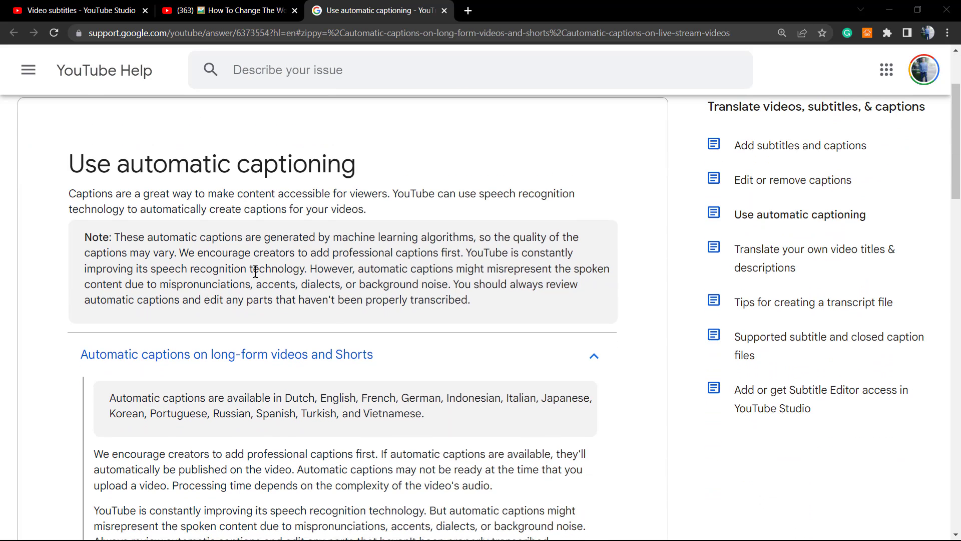
scroll(255, 271, up, 1)
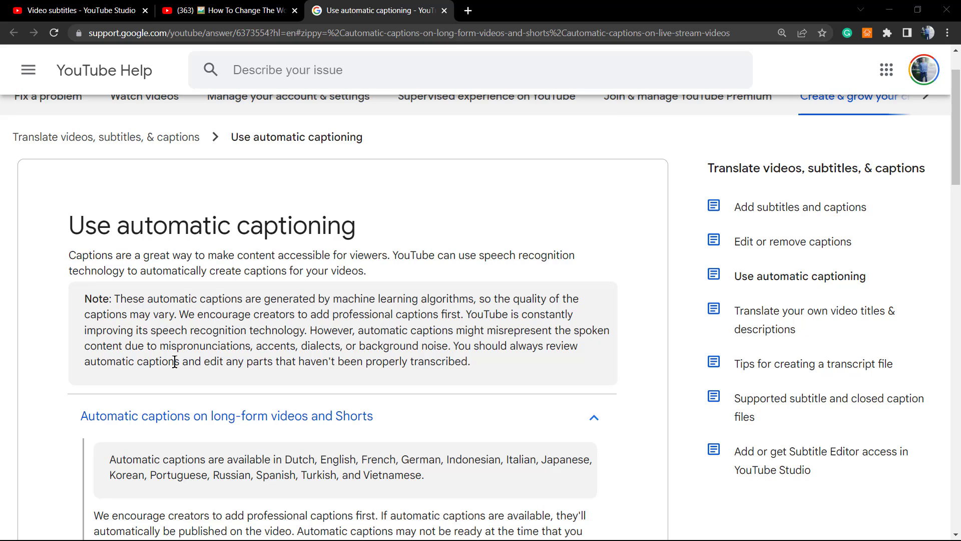
- Back in Studio, start Portuguese (Brazil) subtitles using Type manually
click(210, 10)
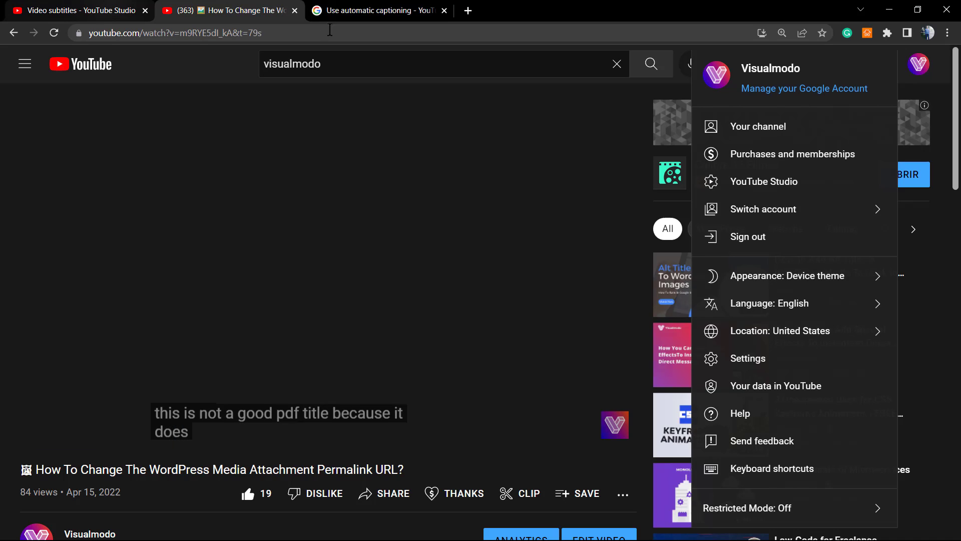
click(103, 7)
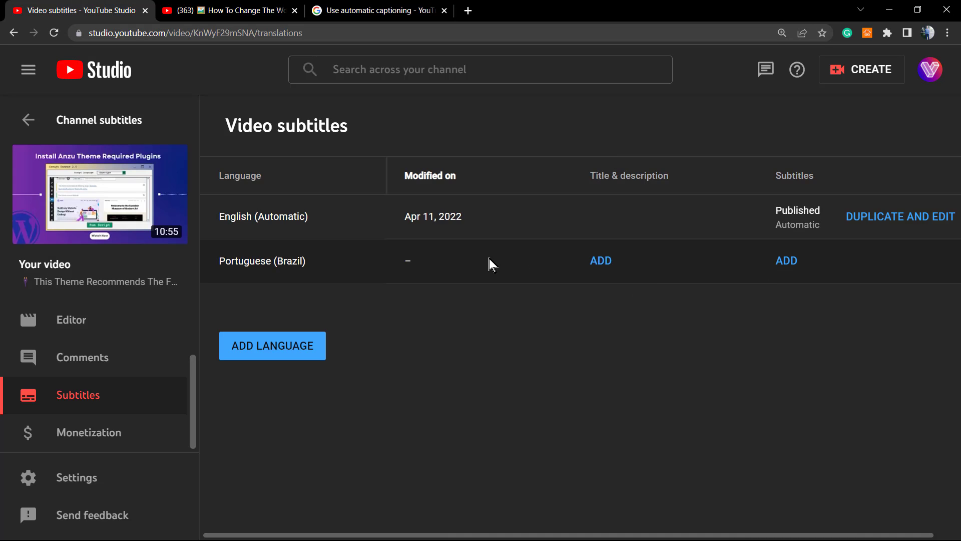
click(786, 260)
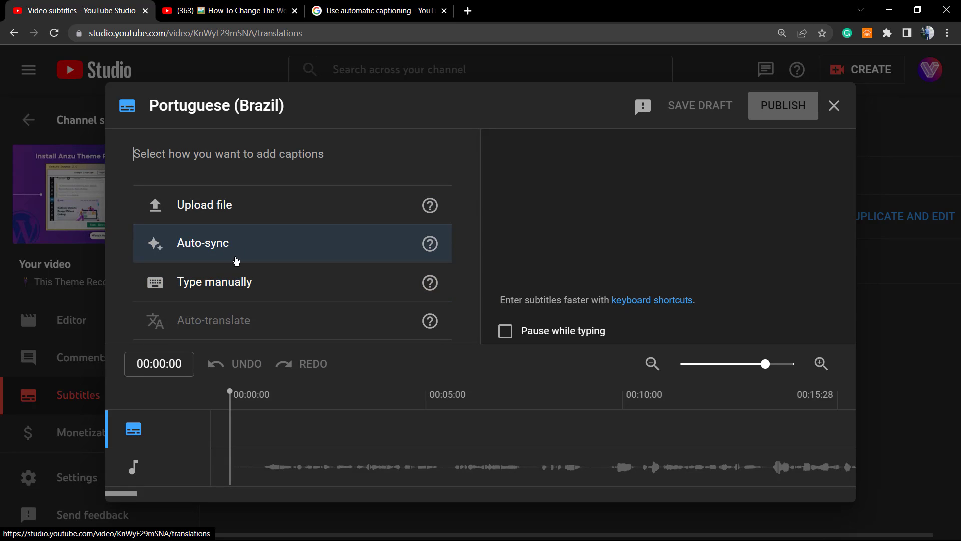
click(251, 293)
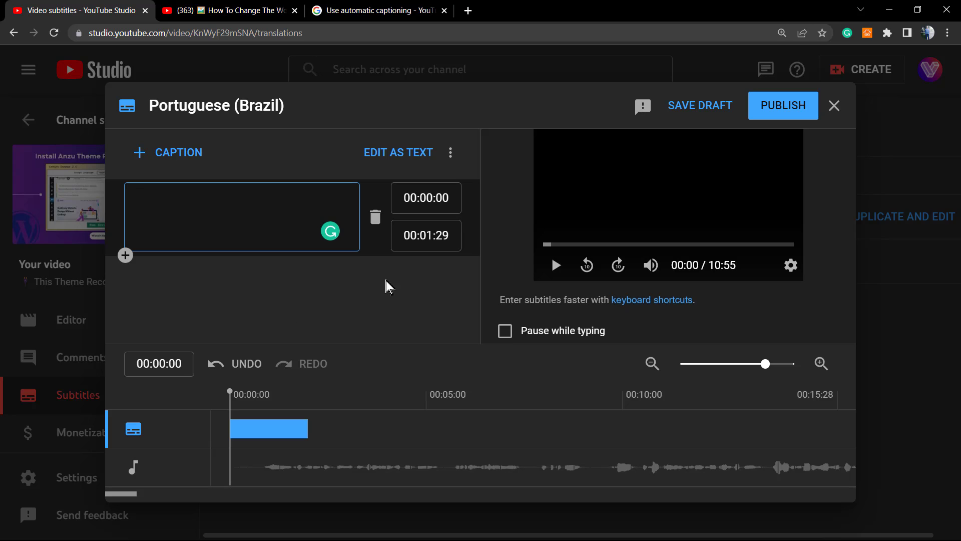
- Close the subtitle editor, discard the Portuguese draft, and return to the help article
click(833, 105)
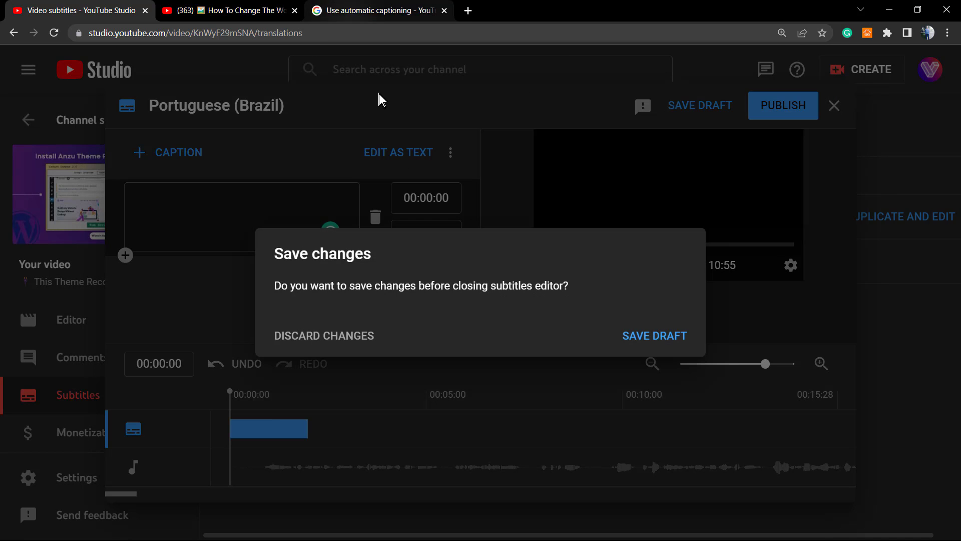
click(318, 342)
click(416, 10)
- Scroll to the help article's review steps and highlight step 5 on editing automatic captions
scroll(299, 289, down, 5)
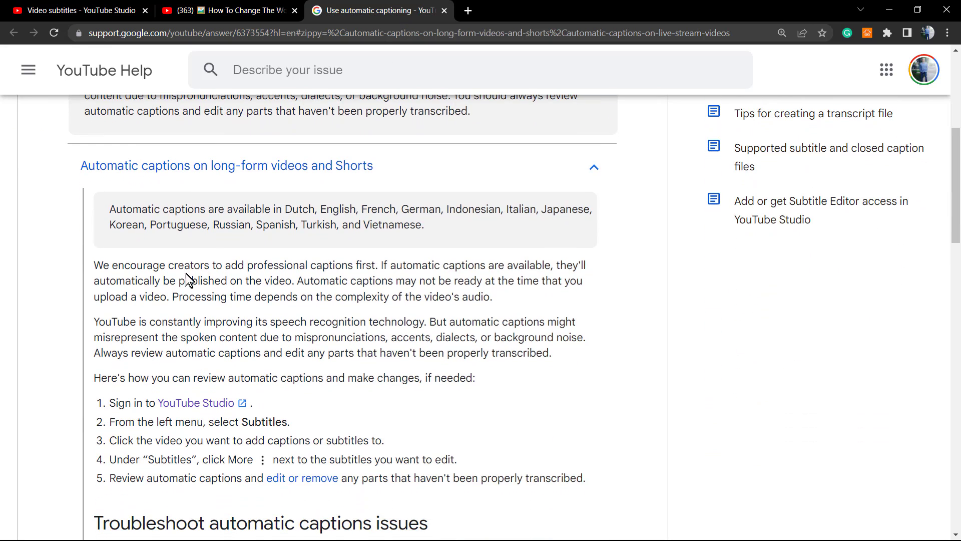
scroll(180, 277, down, 1)
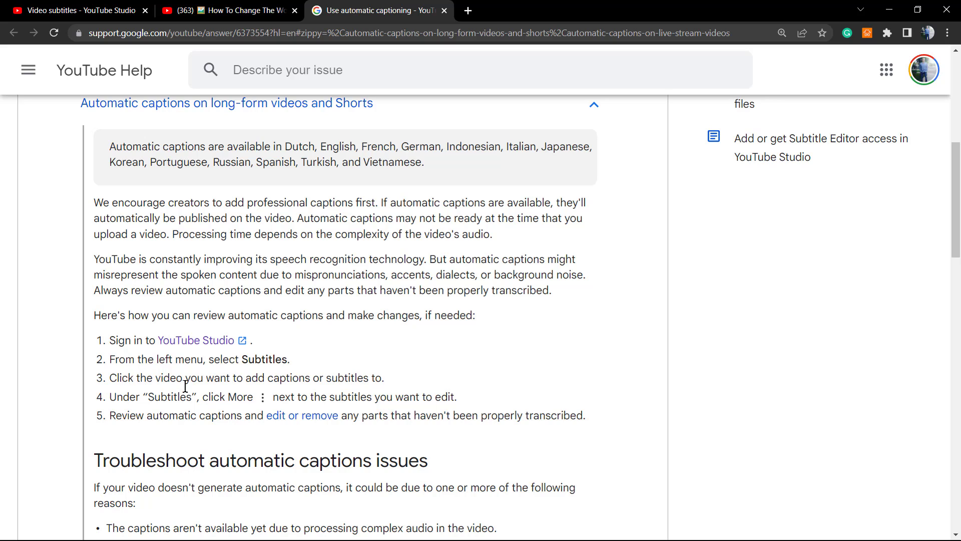
scroll(175, 380, down, 1)
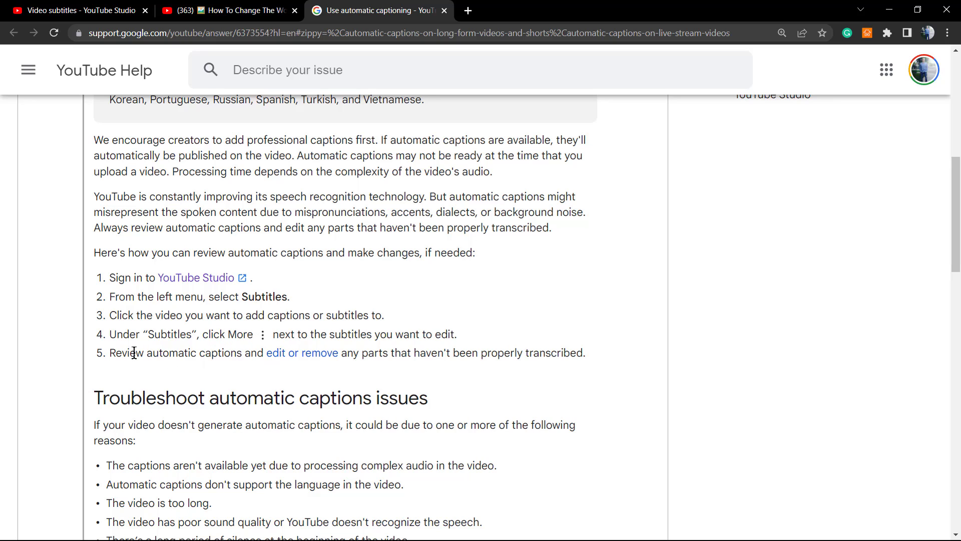
triple_click(152, 352)
click(177, 353)
- Open a duplicate of the English (Automatic) captions, scroll the transcript, then discard it unsaved
click(80, 10)
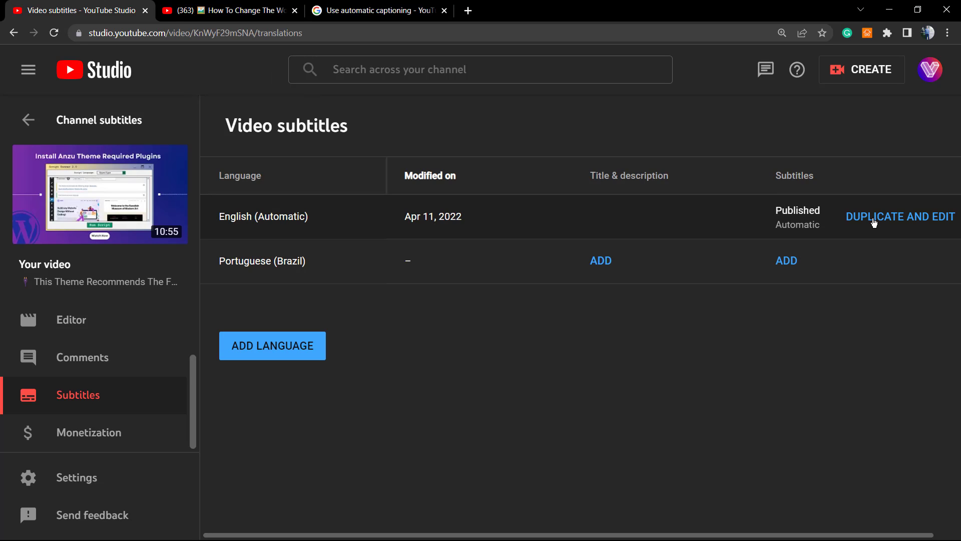
click(916, 217)
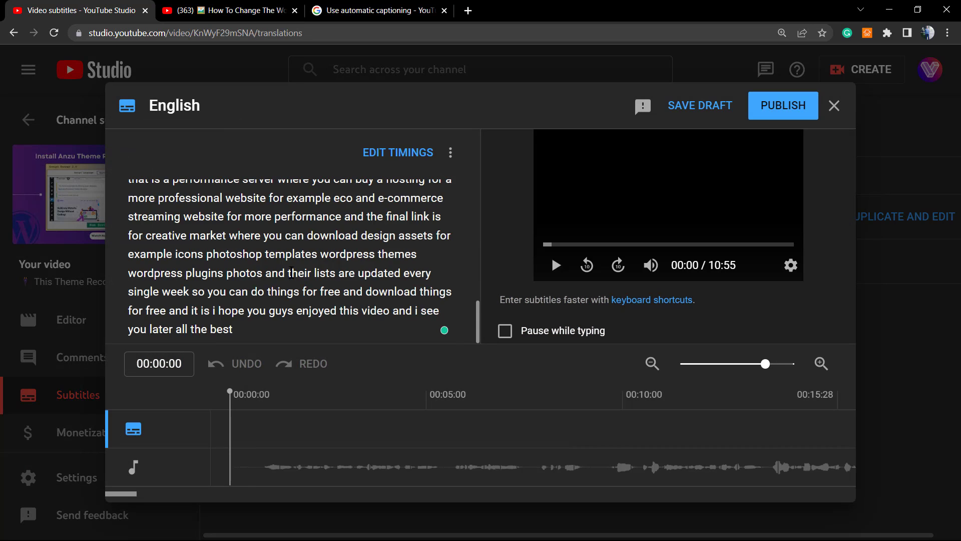
scroll(297, 269, up, 15)
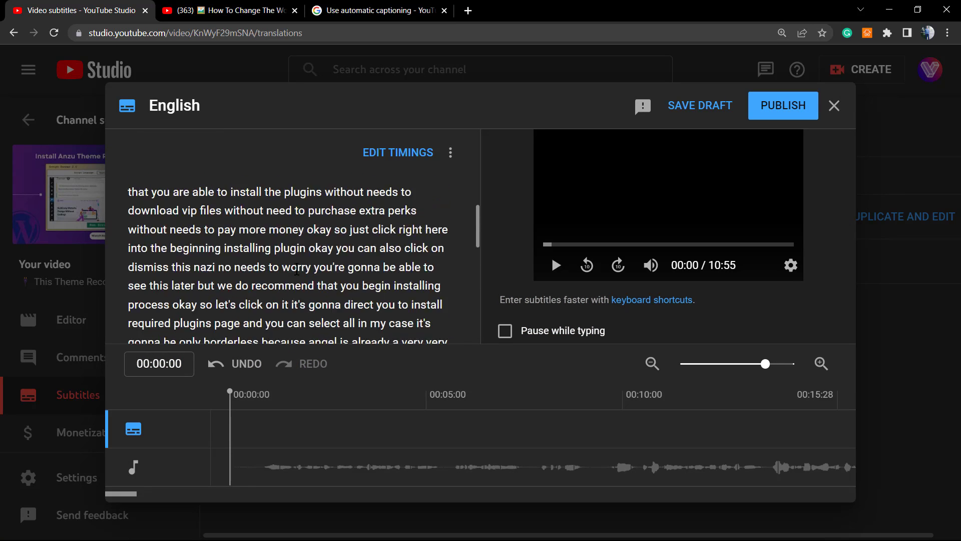
scroll(296, 269, up, 5)
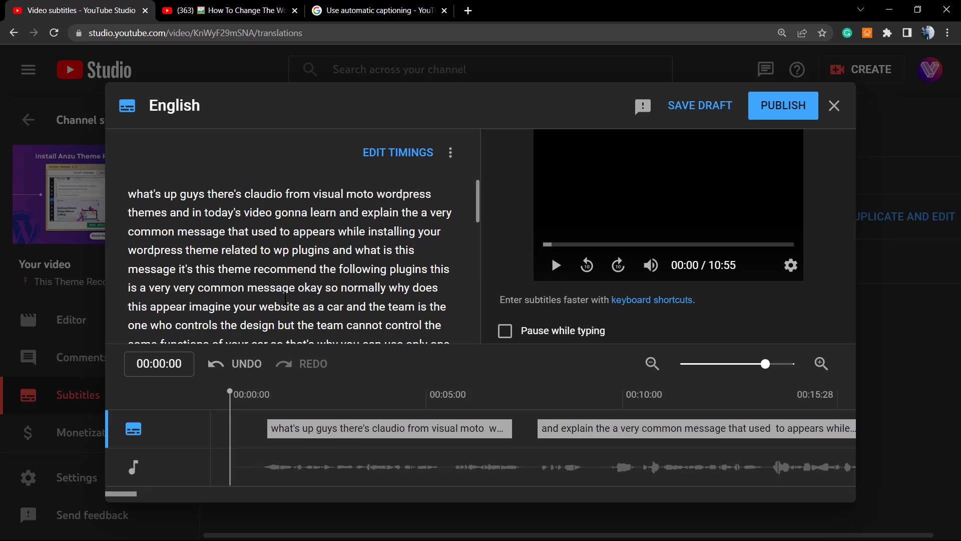
scroll(285, 298, down, 10)
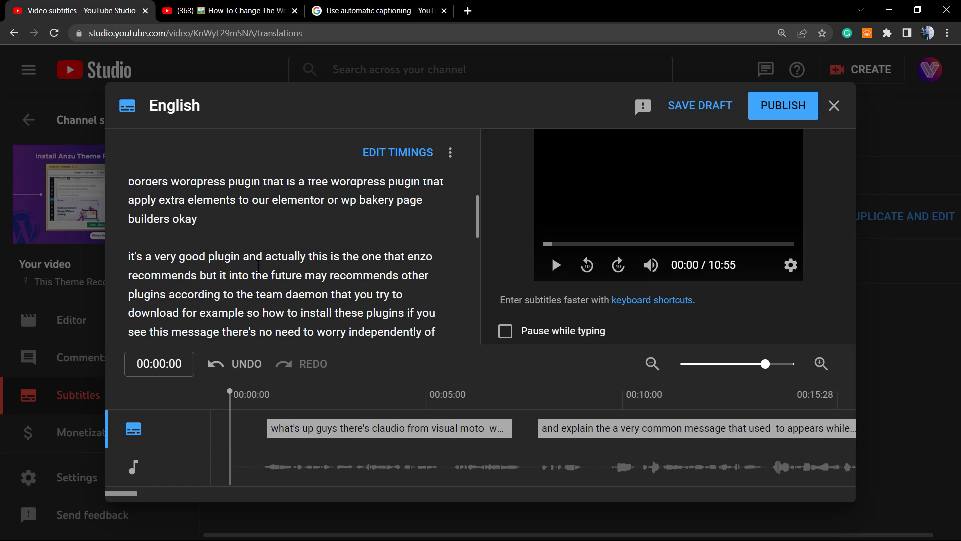
scroll(257, 265, up, 5)
scroll(262, 268, up, 3)
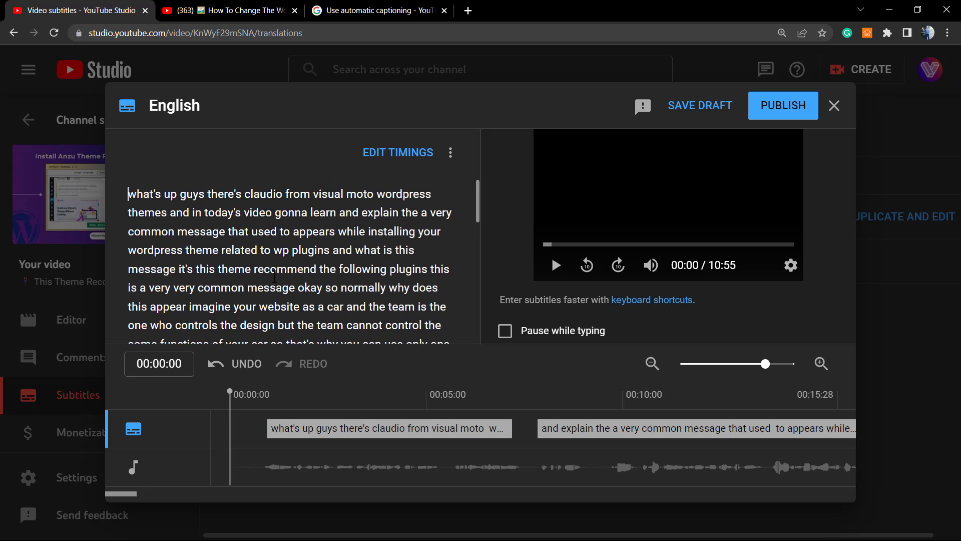
scroll(275, 276, down, 5)
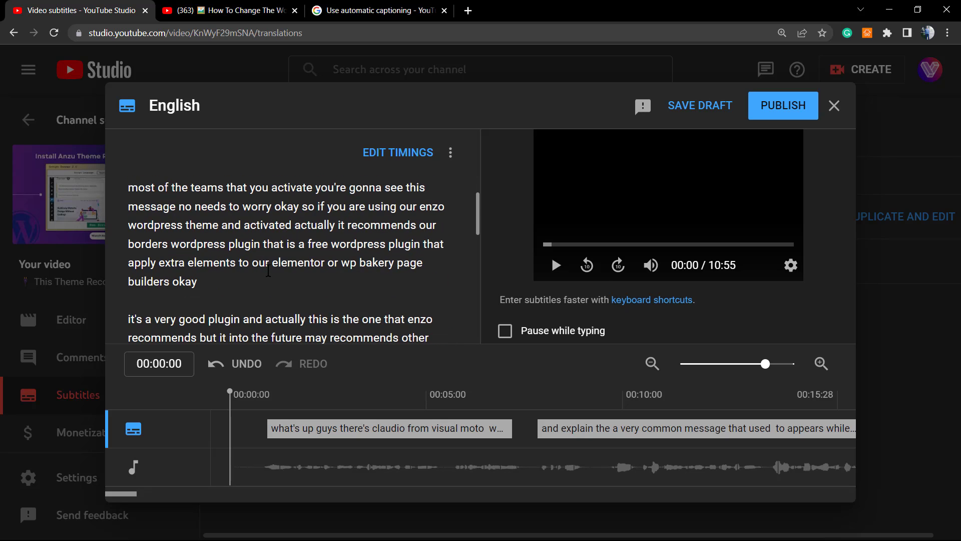
scroll(269, 271, up, 5)
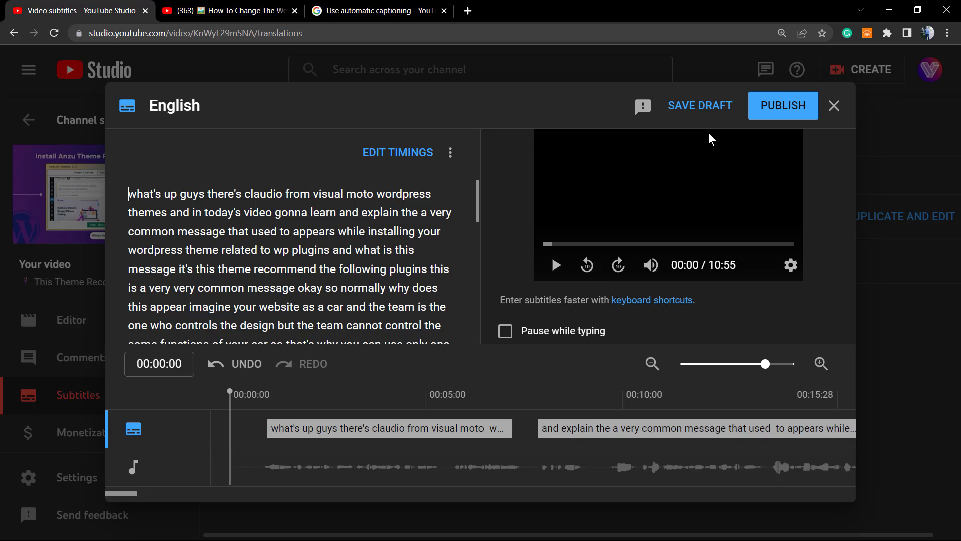
click(834, 105)
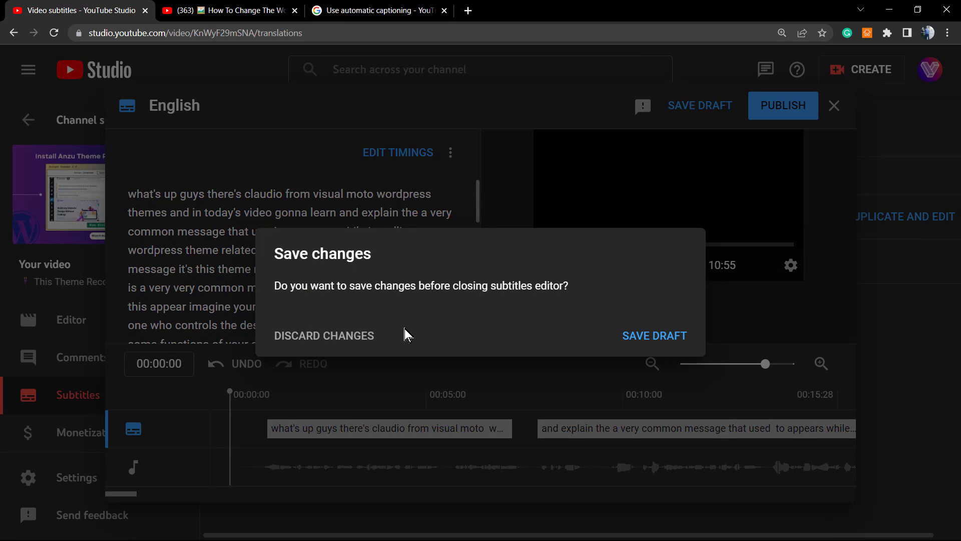
click(365, 333)
- Return to the 'Use automatic captioning' help article and scroll through it
click(382, 11)
scroll(320, 278, down, 2)
scroll(320, 278, down, 4)
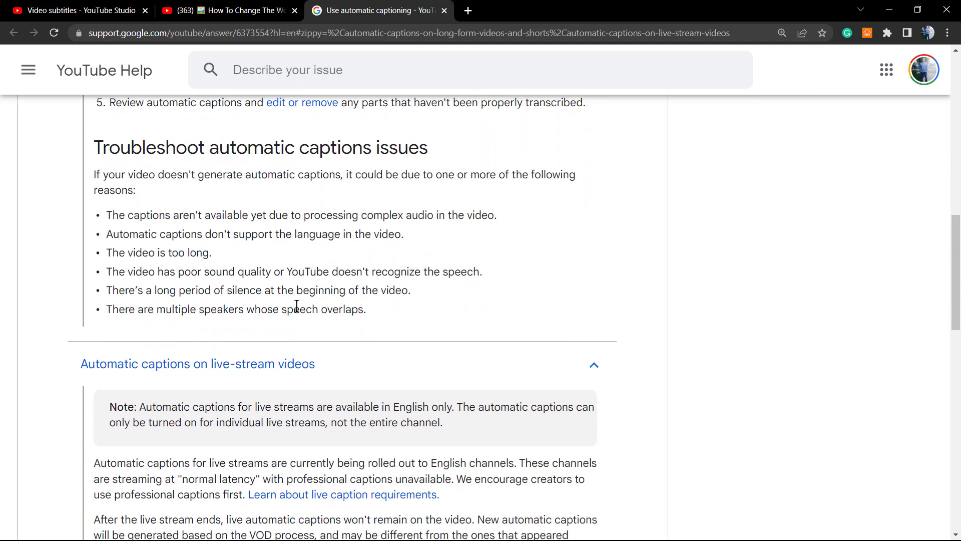
scroll(297, 307, up, 1)
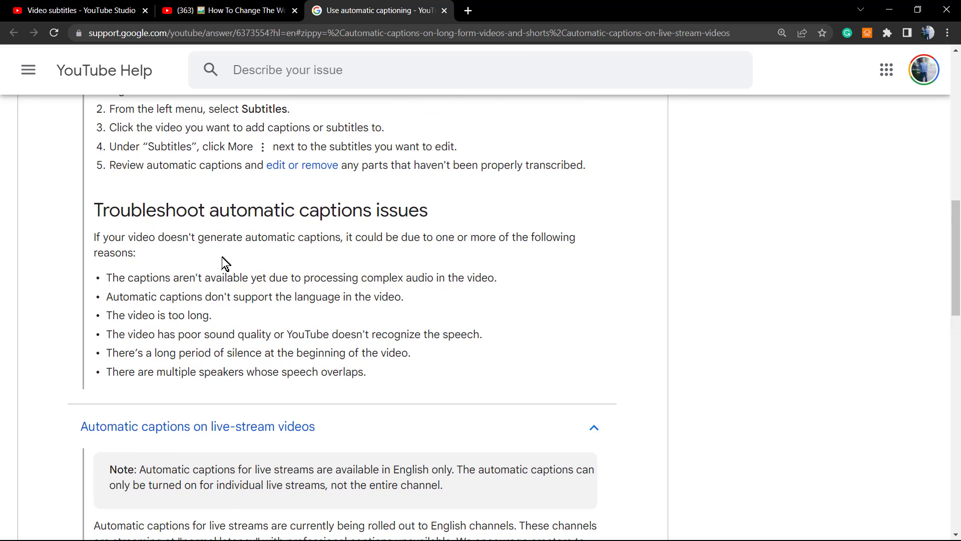
scroll(208, 300, down, 1)
scroll(208, 305, up, 1)
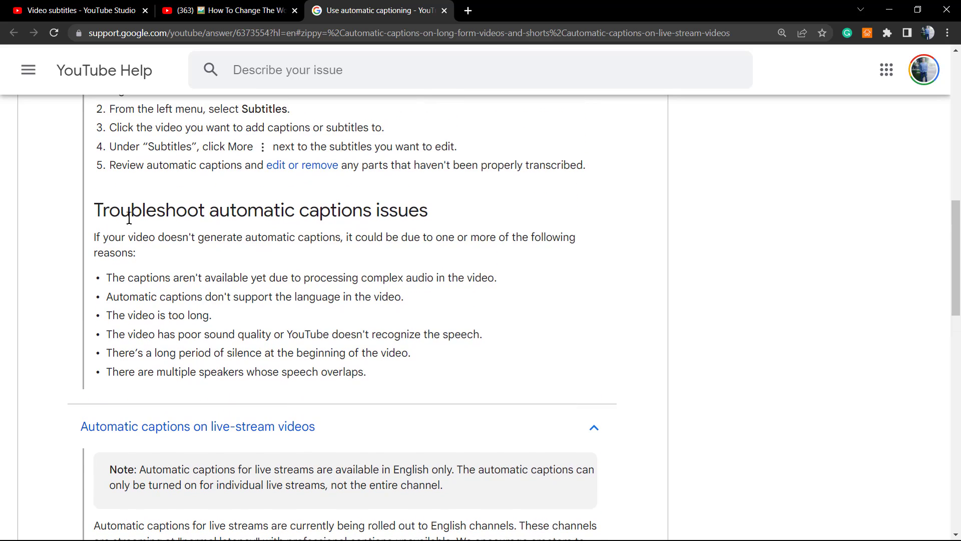
- Highlight the 'Troubleshoot automatic captions issues' heading and settle on the long-form videos and Shorts section
triple_click(99, 211)
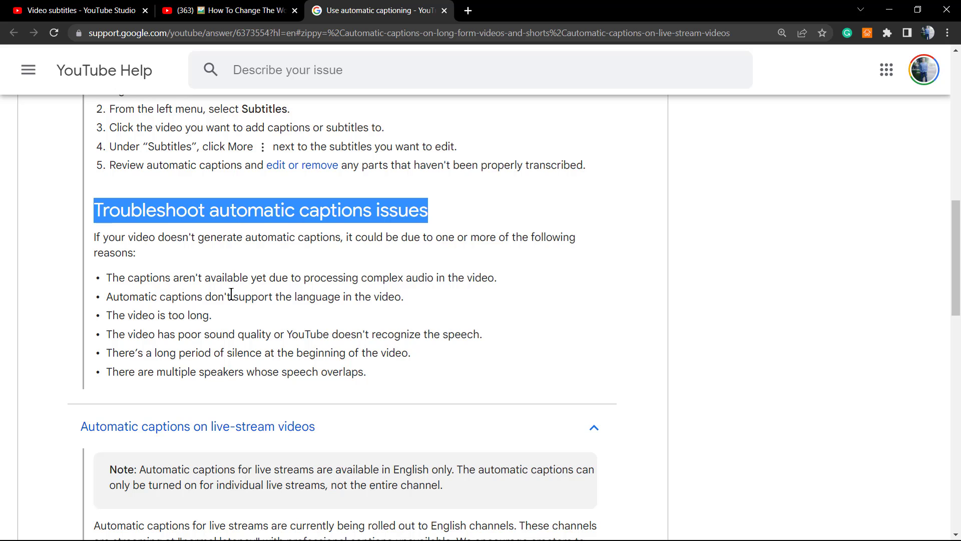
scroll(231, 294, down, 6)
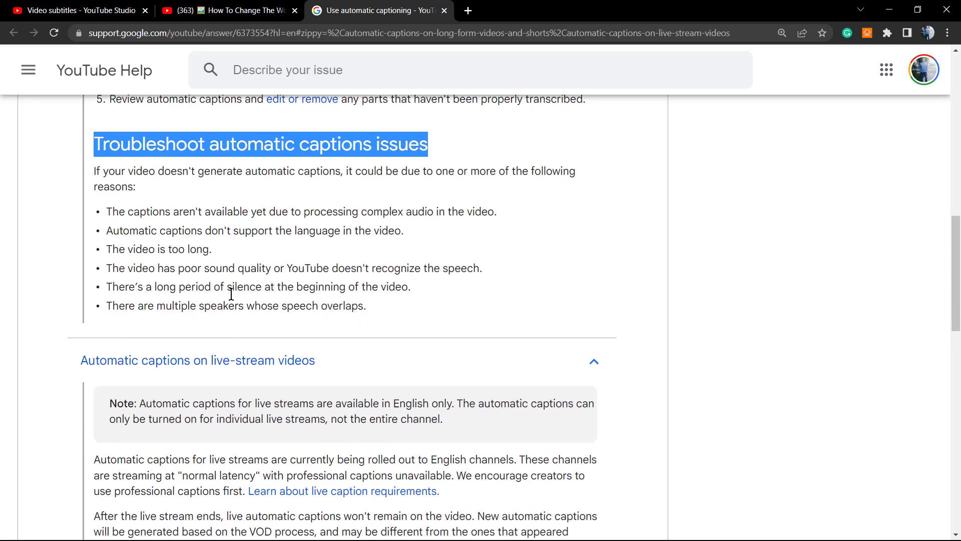
scroll(231, 293, up, 4)
scroll(231, 293, up, 3)
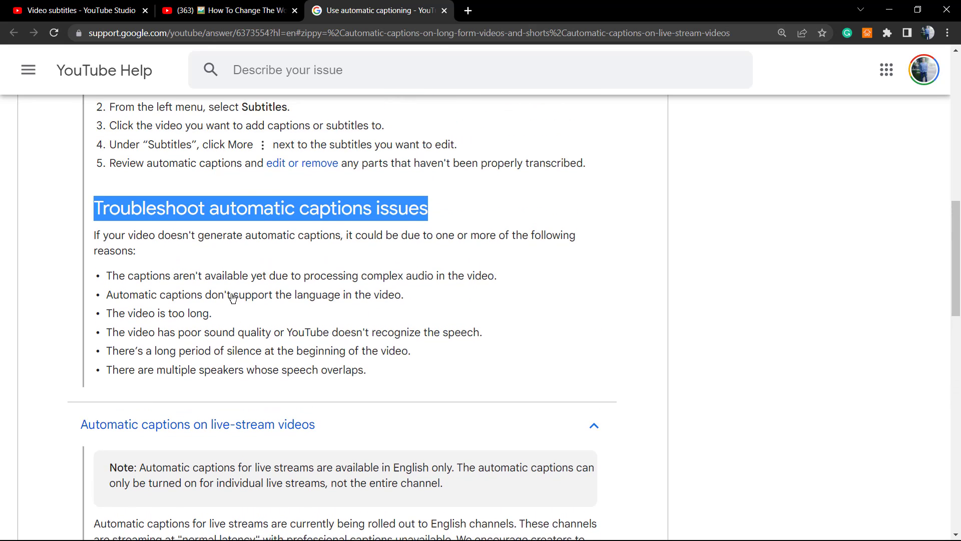
scroll(231, 293, down, 1)
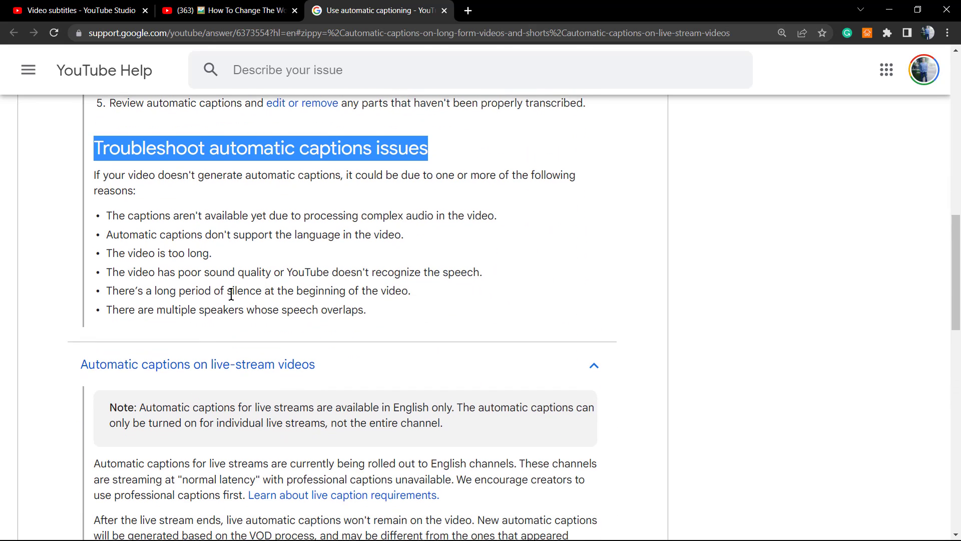
scroll(231, 294, down, 1)
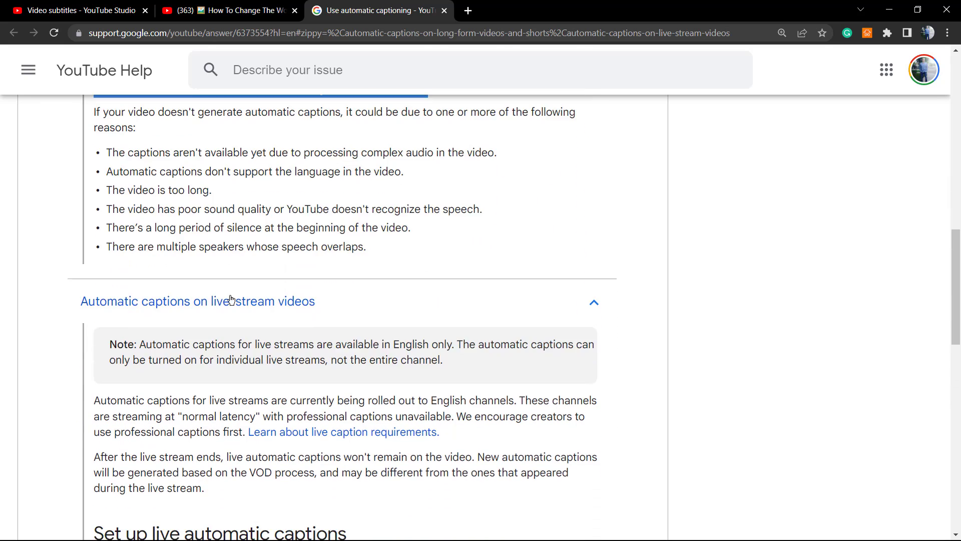
scroll(180, 360, down, 9)
scroll(181, 360, down, 2)
scroll(179, 359, up, 7)
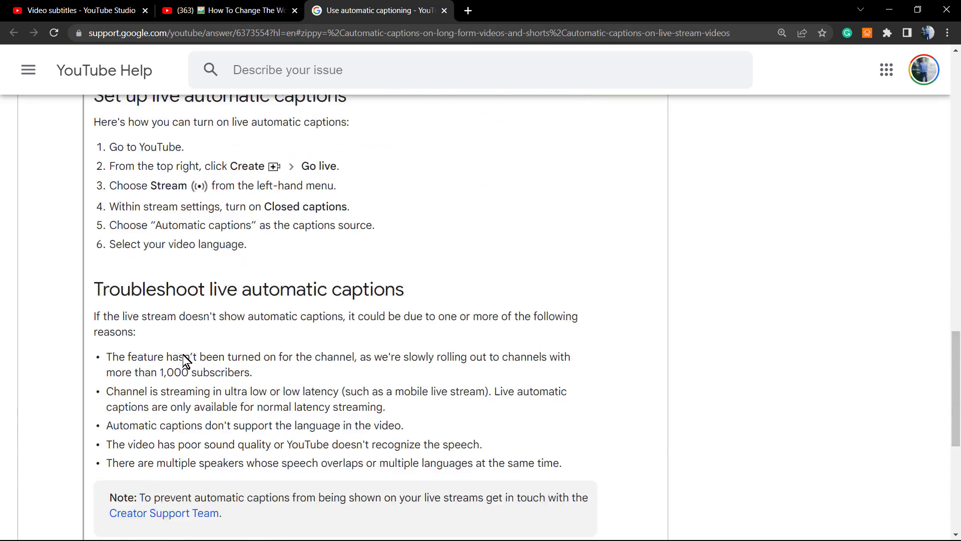
scroll(184, 360, up, 11)
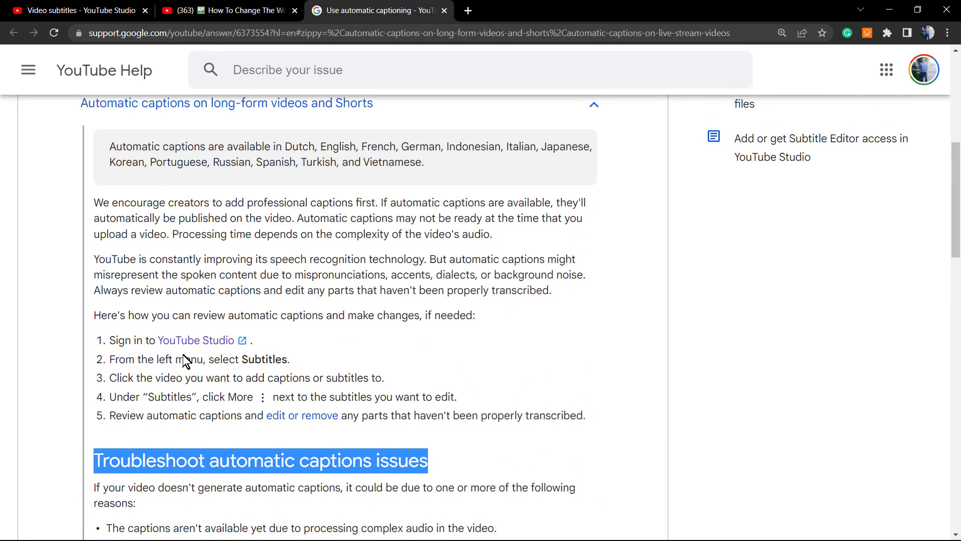
scroll(185, 359, up, 2)
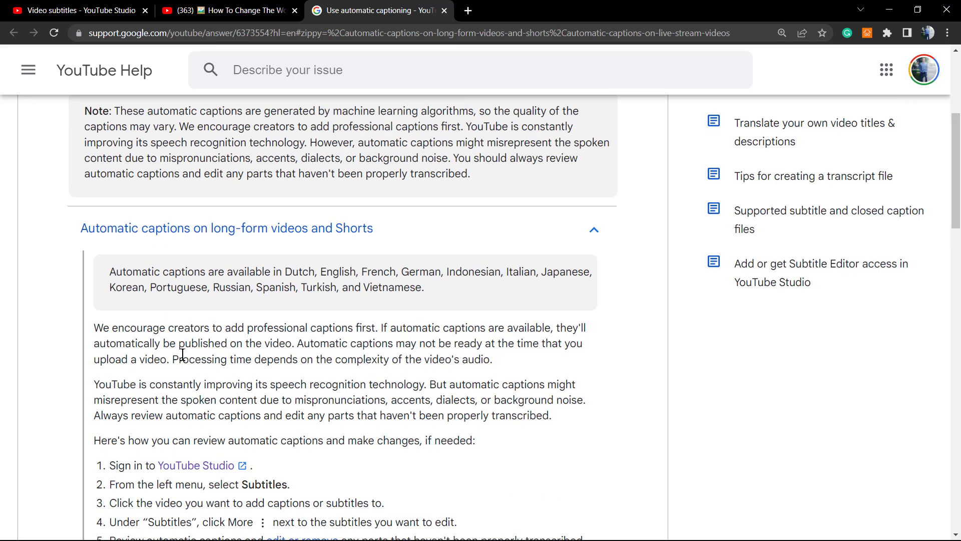
triple_click(120, 272)
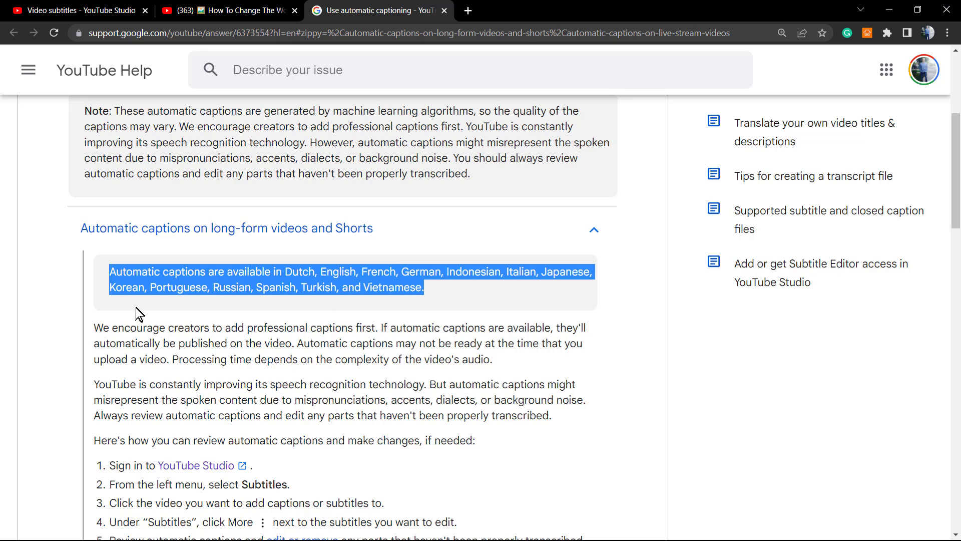
click(131, 284)
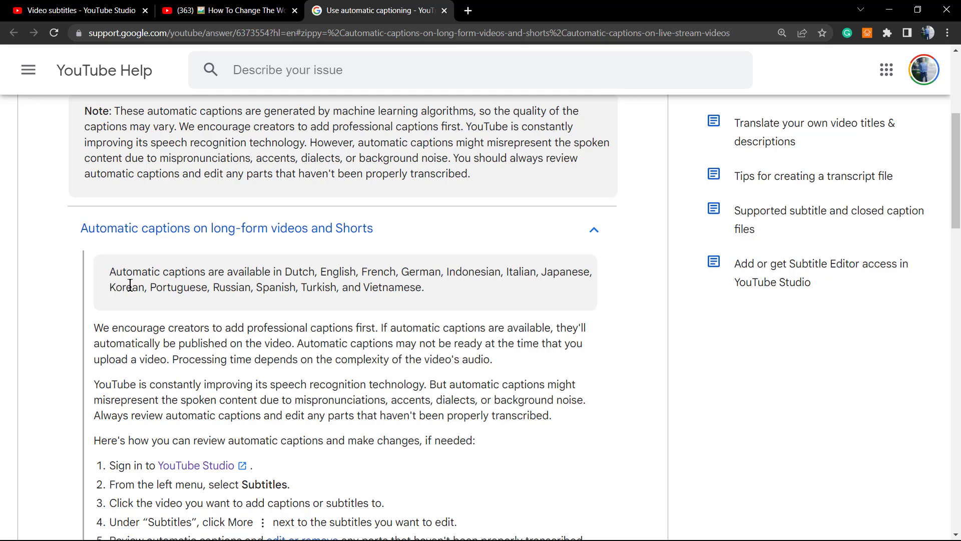
- Highlight 'The video is too long.' in the troubleshooting list, then scroll back to the caption-quality note
scroll(130, 284, down, 15)
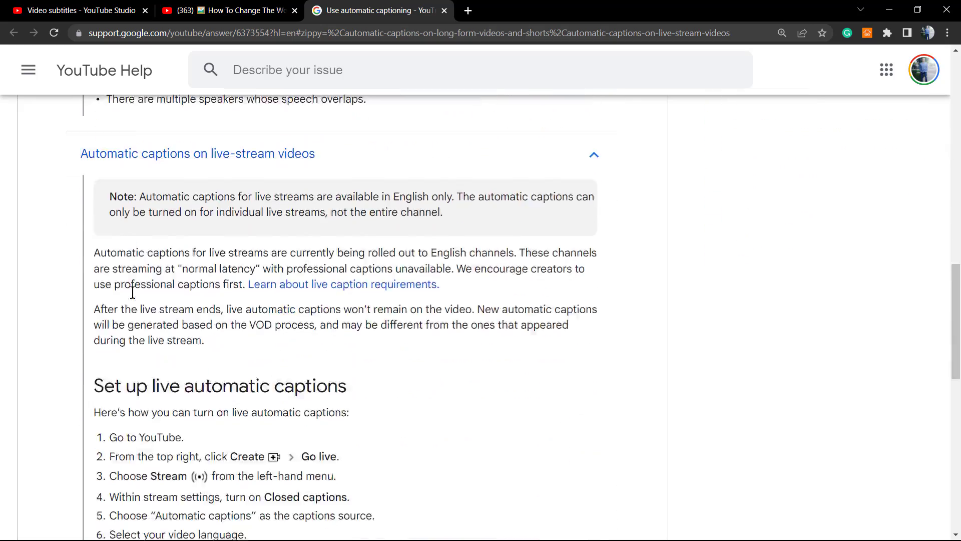
scroll(132, 291, down, 4)
scroll(133, 291, up, 1)
scroll(133, 290, down, 1)
scroll(133, 293, up, 4)
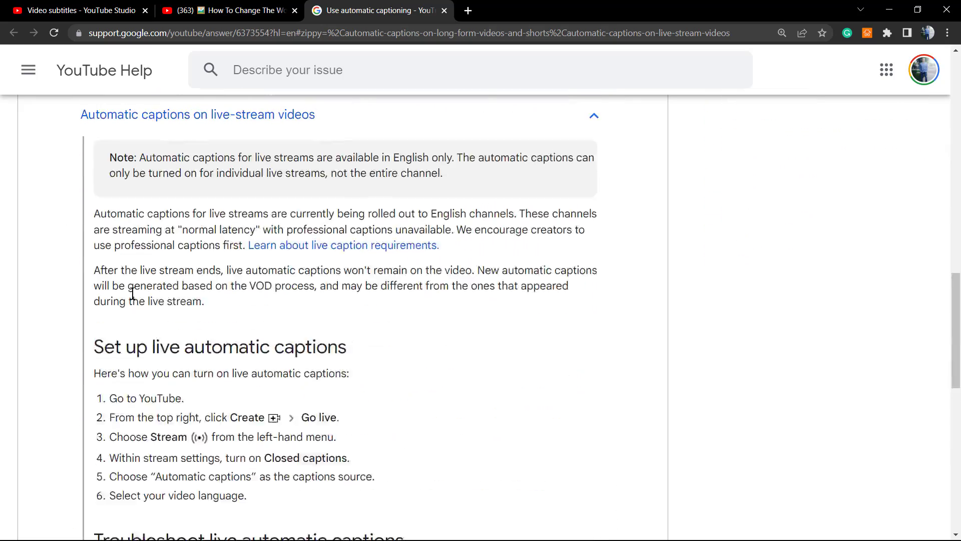
scroll(133, 294, up, 6)
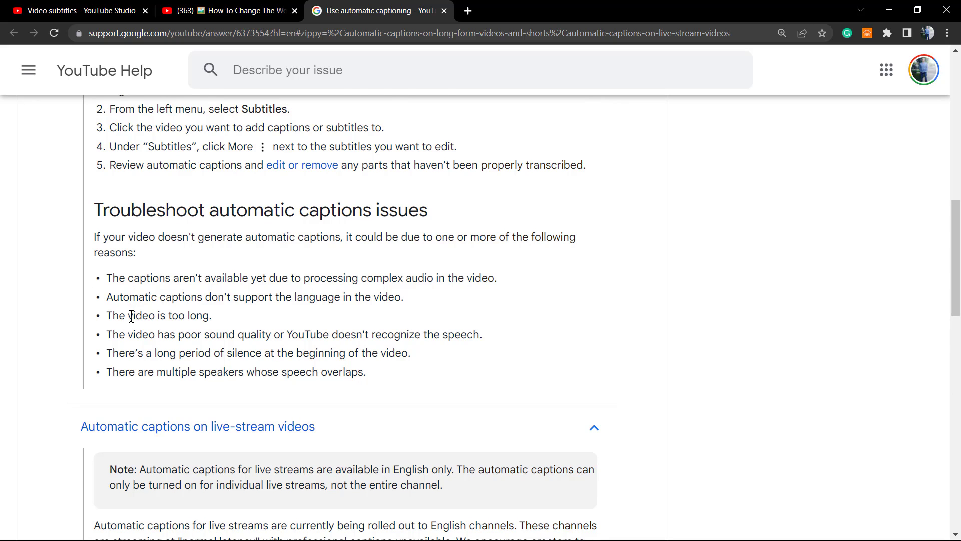
scroll(132, 314, up, 1)
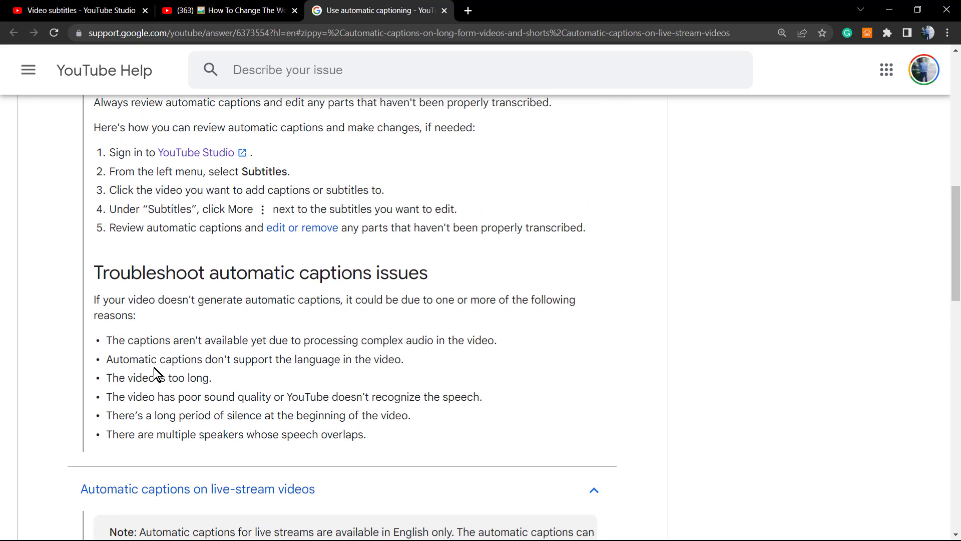
triple_click(149, 383)
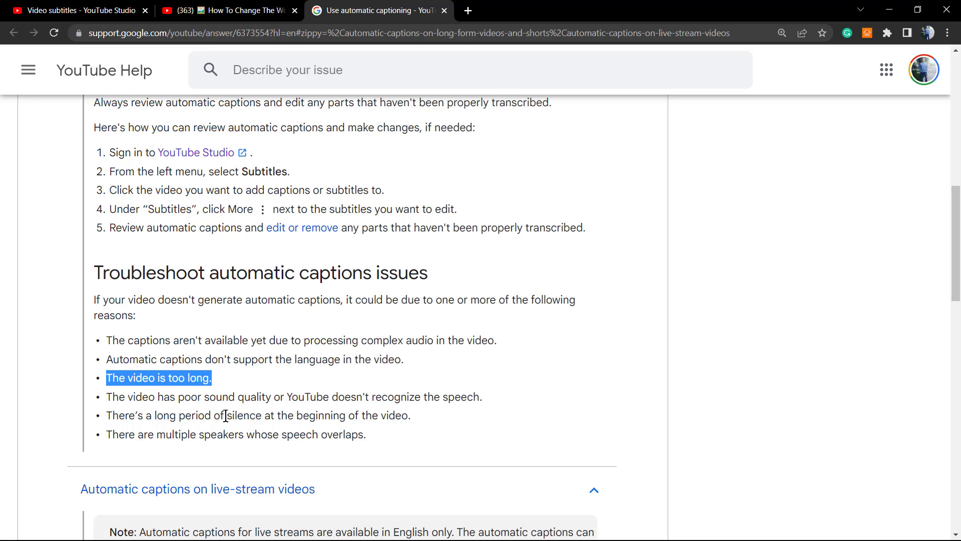
scroll(224, 418, up, 1)
scroll(224, 420, down, 3)
scroll(253, 398, up, 12)
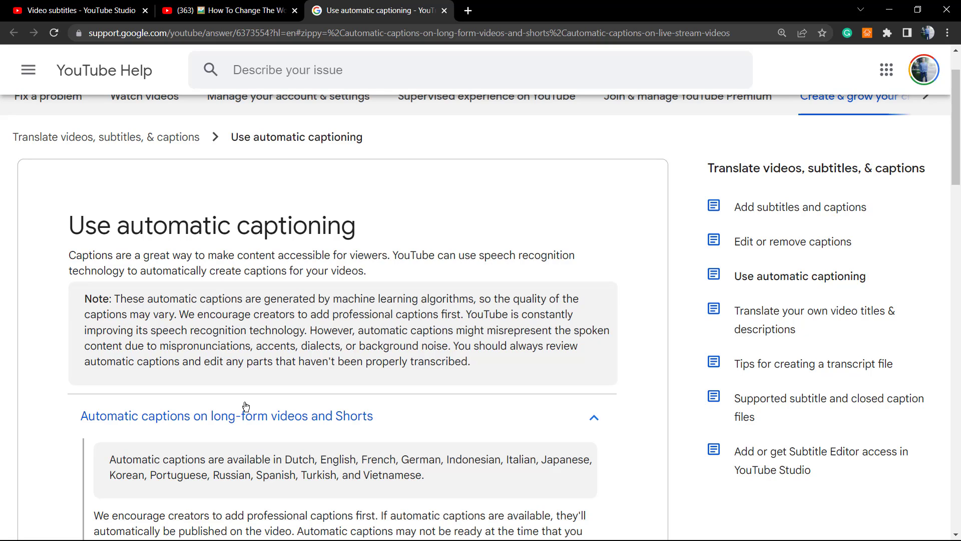
- Highlight the rollout paragraph under 'Automatic captions on live-stream videos'
scroll(245, 406, down, 9)
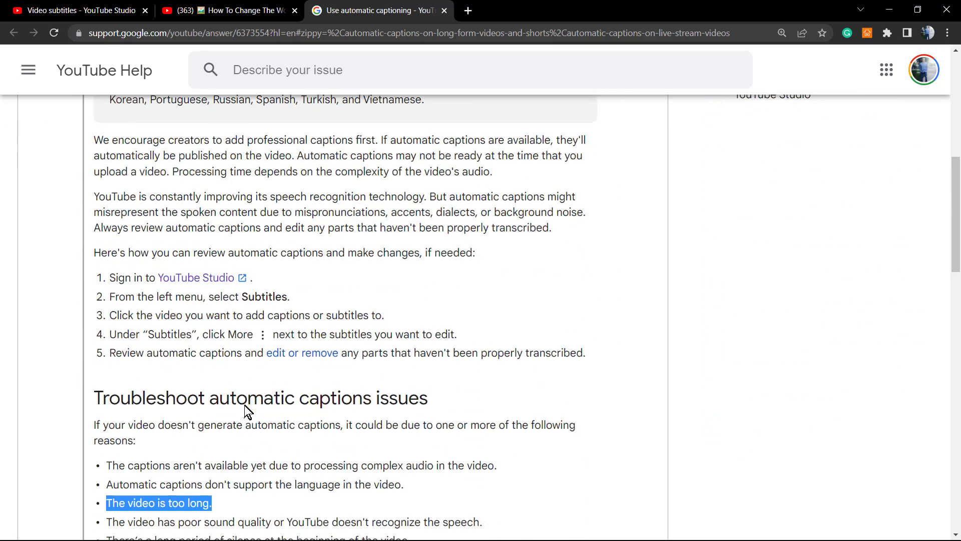
scroll(248, 399, down, 6)
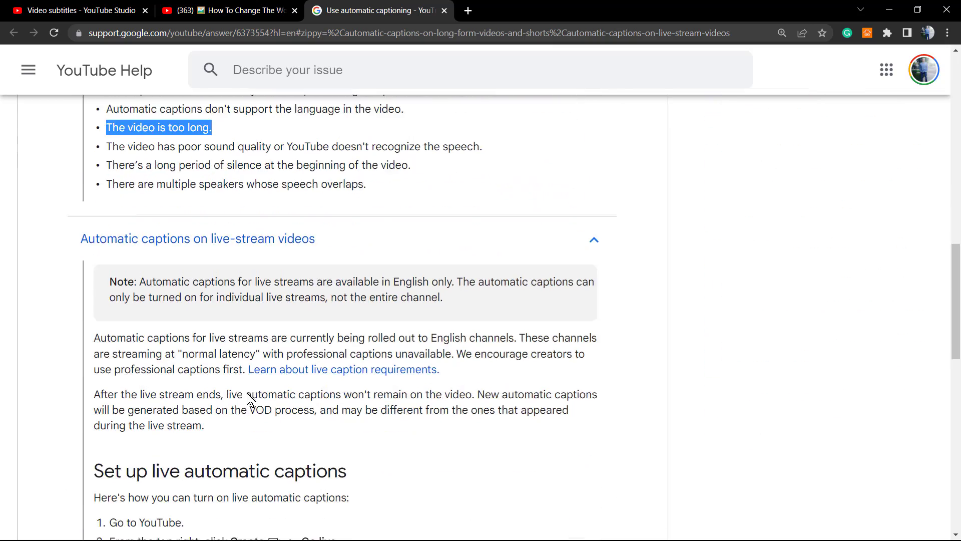
scroll(247, 398, up, 3)
scroll(243, 386, up, 4)
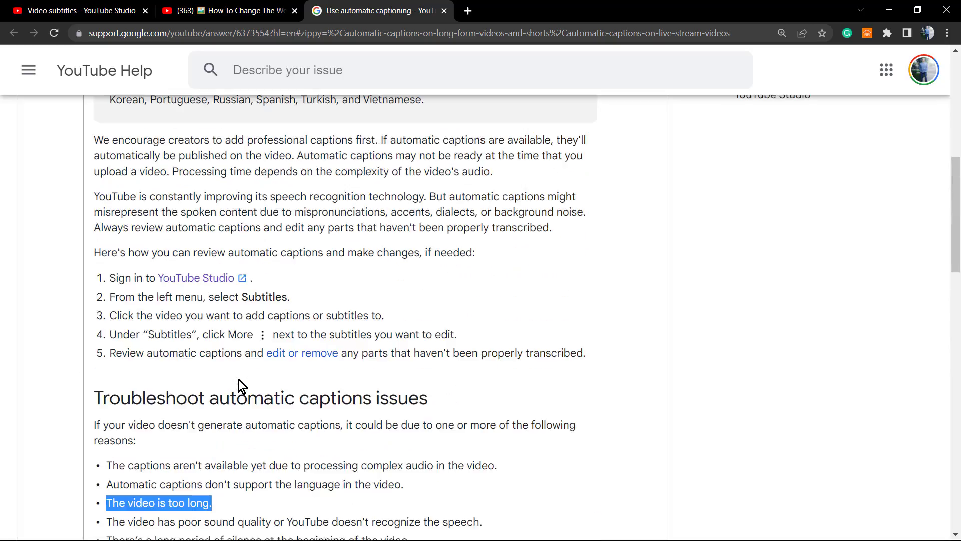
scroll(215, 365, down, 5)
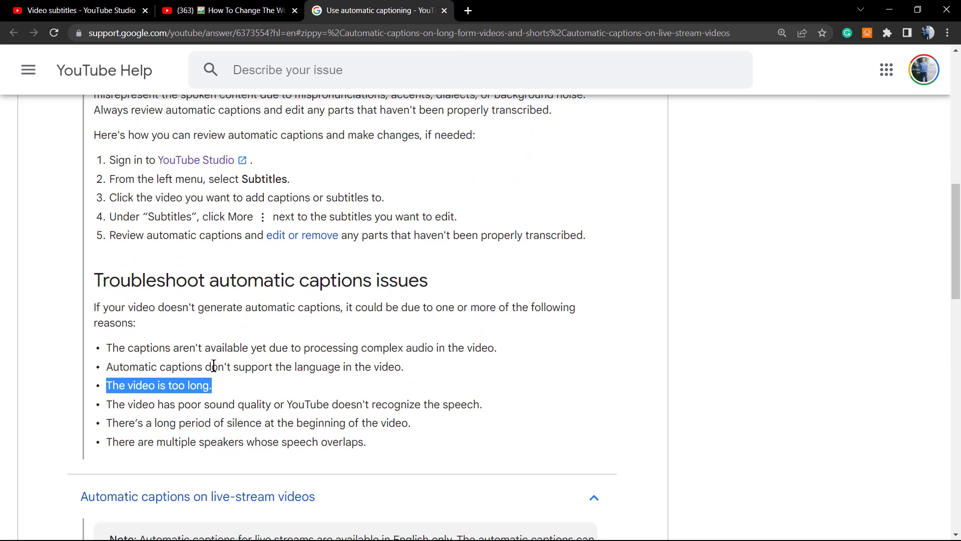
scroll(214, 366, down, 4)
triple_click(160, 295)
- Scroll to the six 'Set up live automatic captions' steps, briefly marking the Stream step
scroll(159, 298, up, 1)
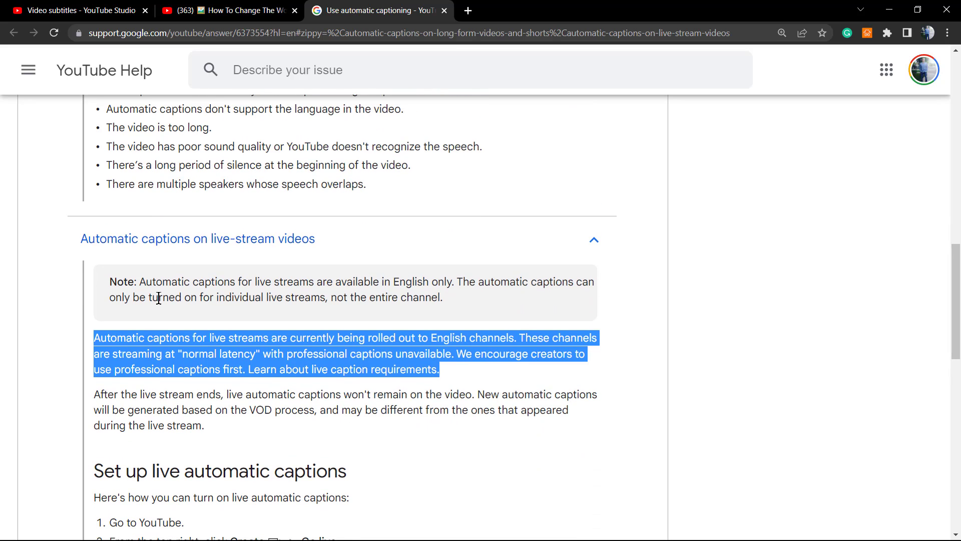
scroll(158, 298, down, 1)
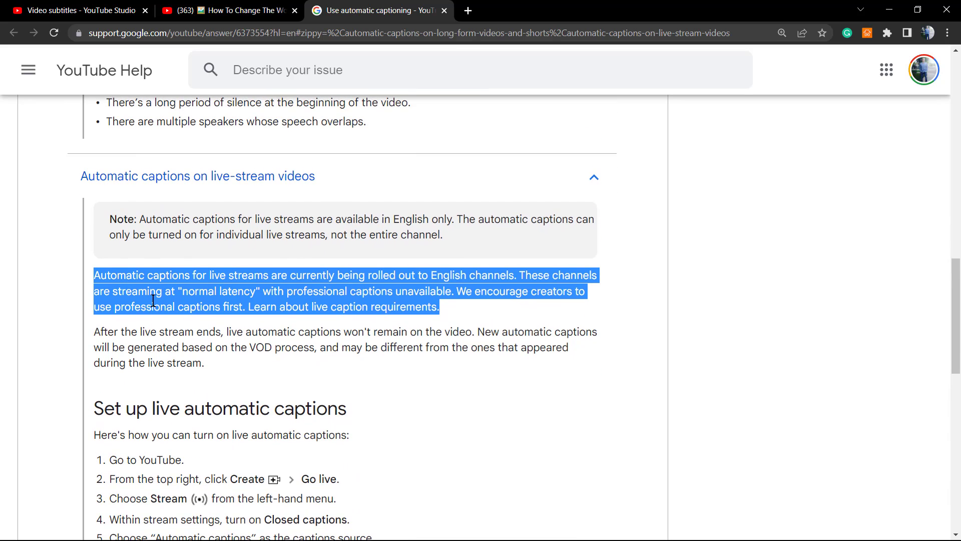
scroll(160, 315, down, 2)
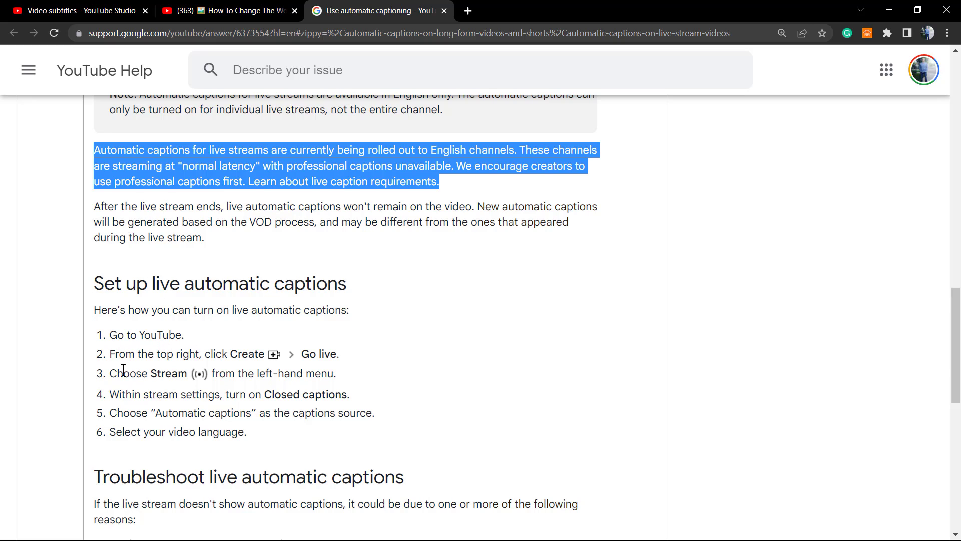
drag(116, 373, 217, 375)
click(218, 375)
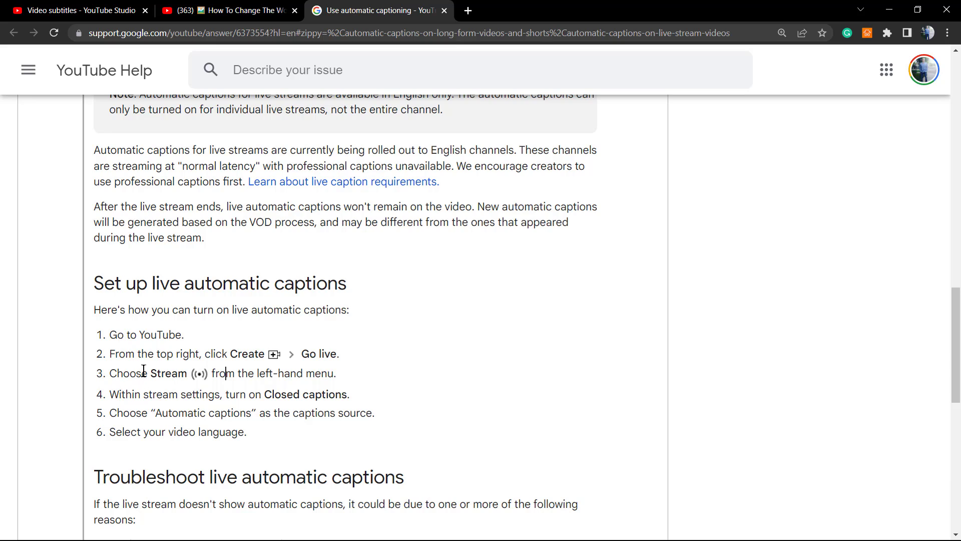
scroll(143, 373, down, 1)
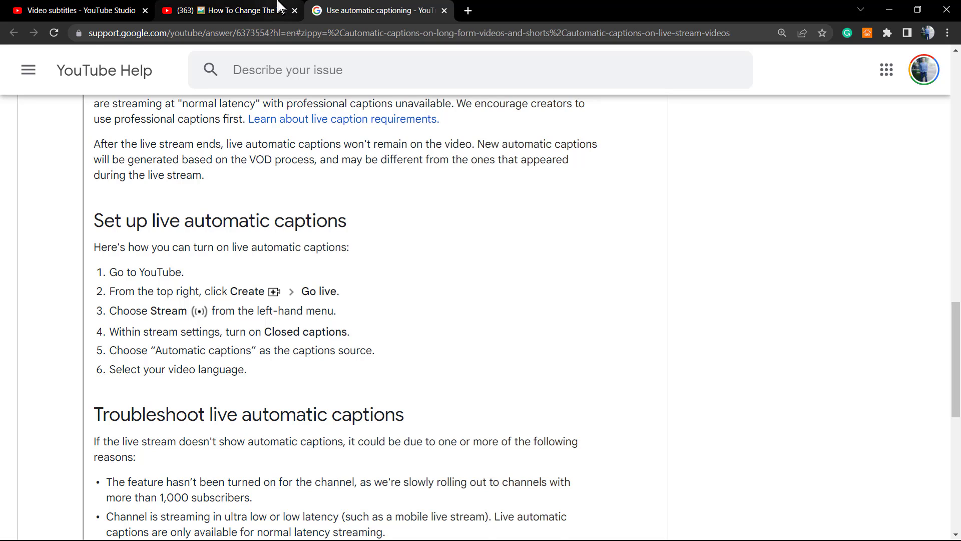
- Show YouTube Studio's CREATE menu with Upload videos, Go live and Create post, then return to the help article
click(225, 10)
click(81, 11)
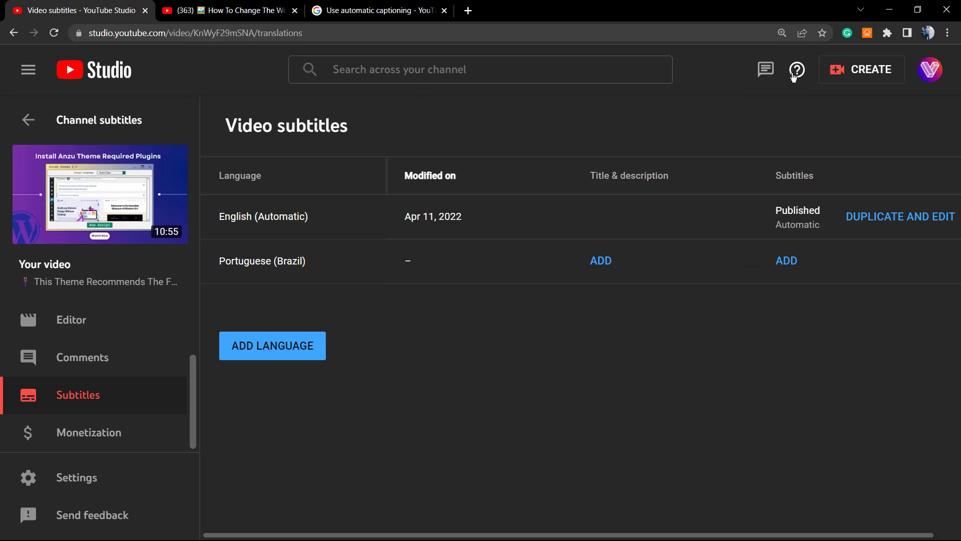
click(854, 75)
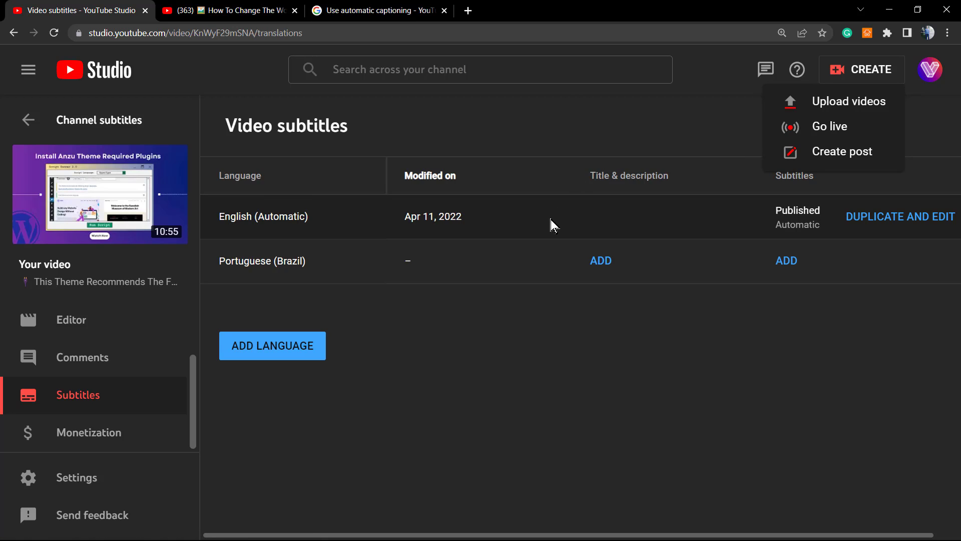
click(220, 6)
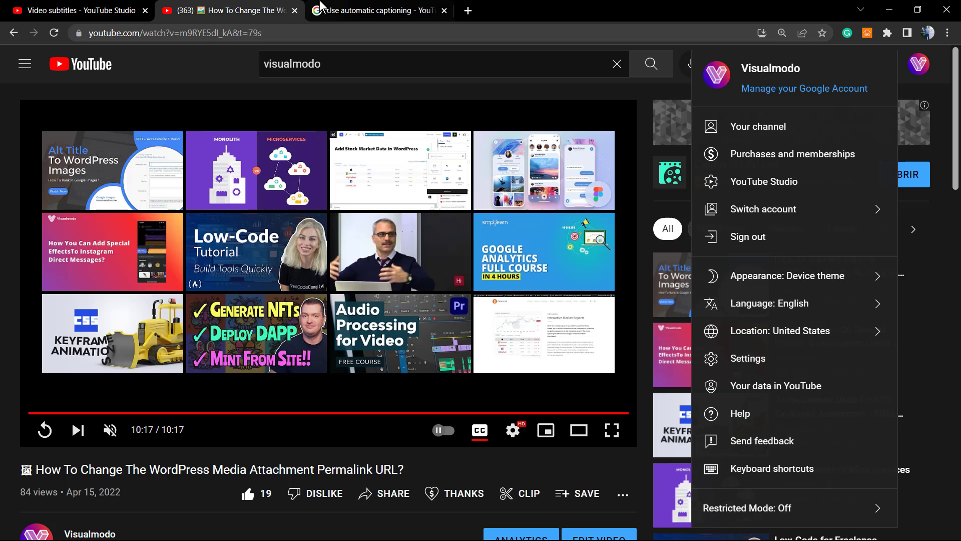
click(323, 10)
- Scroll past 'Troubleshoot live automatic captions' to the advanced settings, then go to the WordPress permalink video's watch page
scroll(230, 309, down, 3)
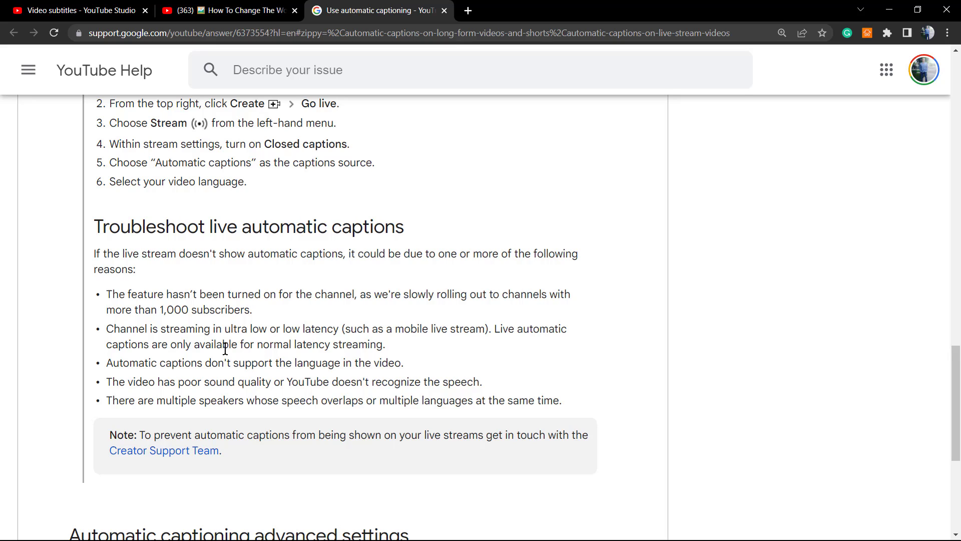
scroll(225, 348, down, 2)
scroll(229, 353, up, 5)
scroll(230, 349, up, 6)
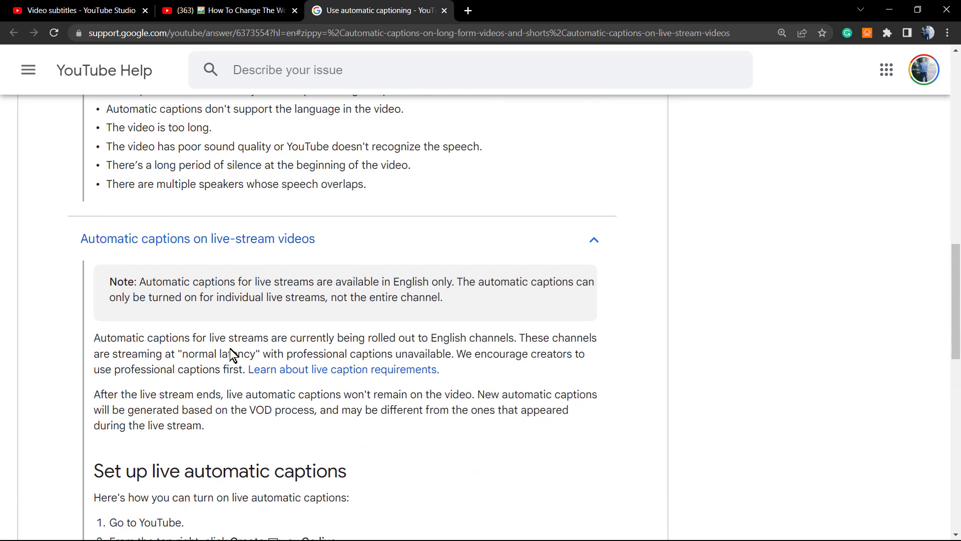
scroll(232, 353, down, 9)
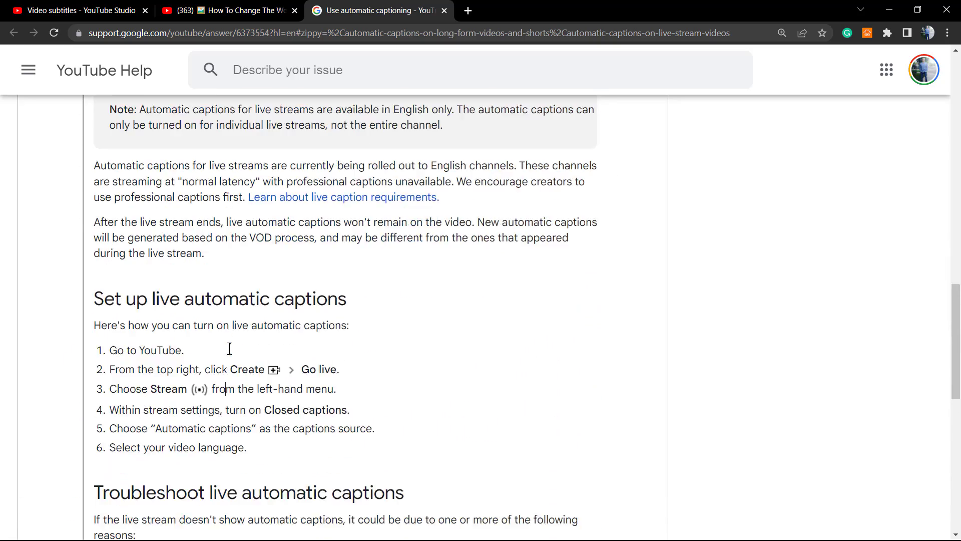
scroll(230, 349, down, 4)
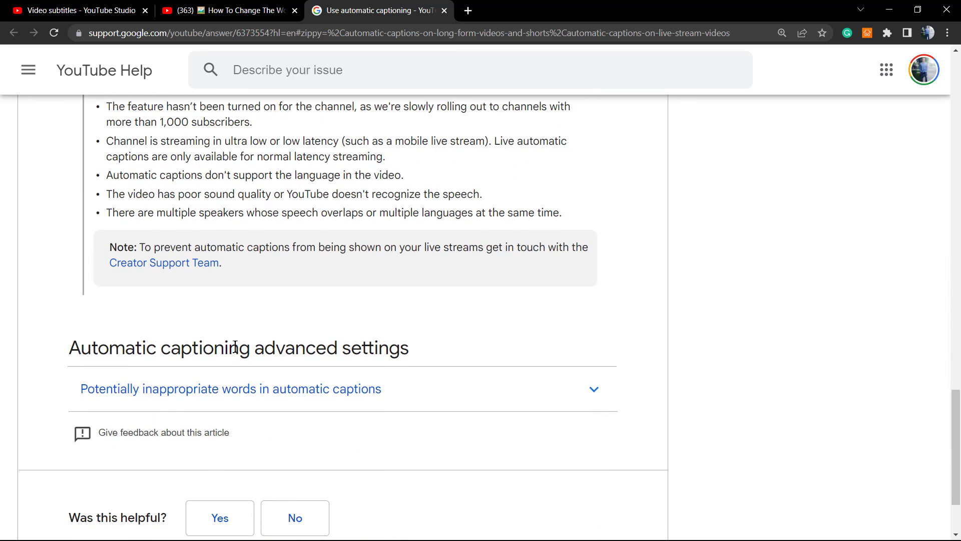
click(230, 10)
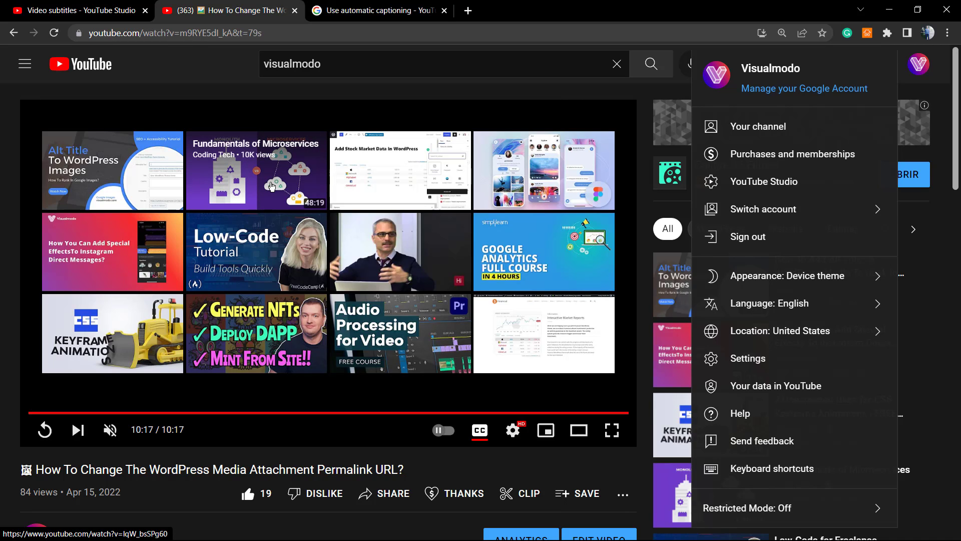
- Check the Video subtitles page in YouTube Studio, then go back to the finished WordPress permalink video
click(131, 13)
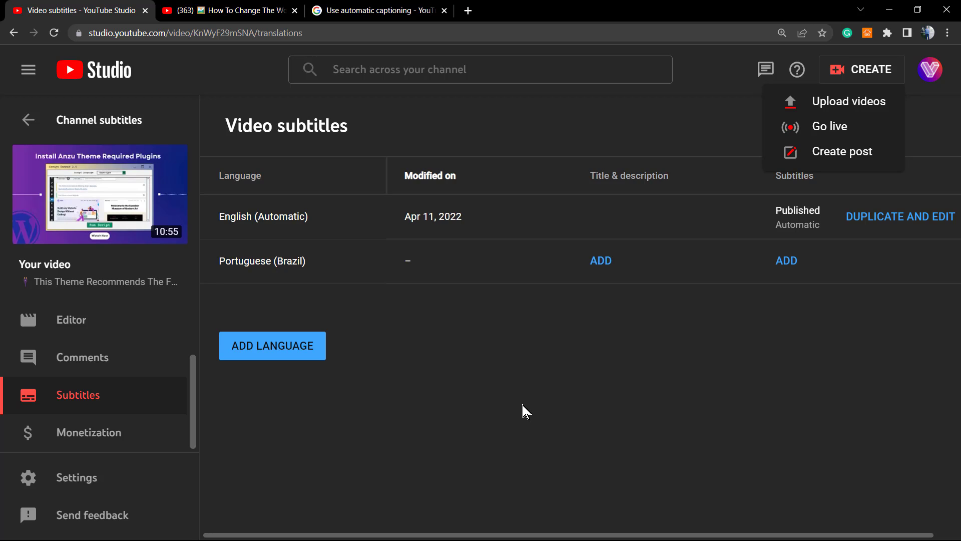
click(237, 8)
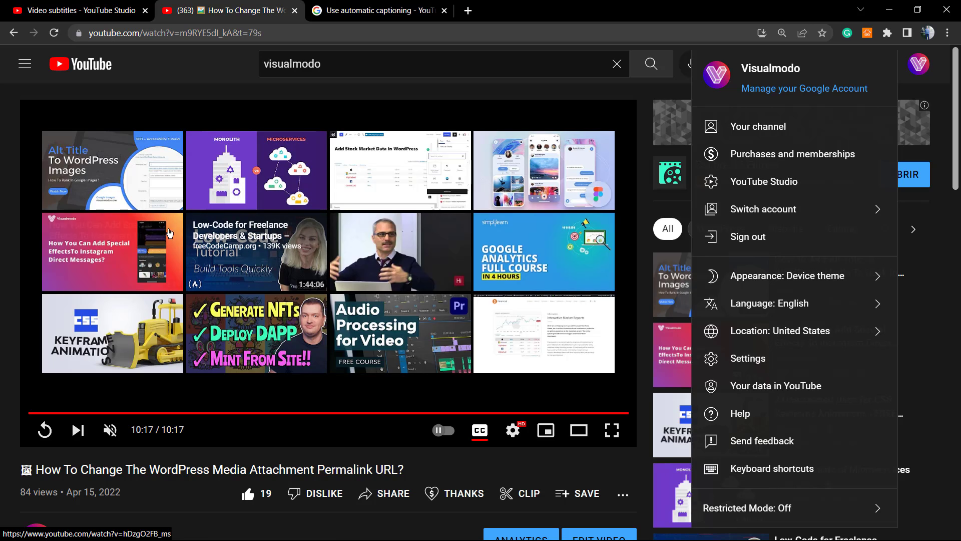
click(110, 5)
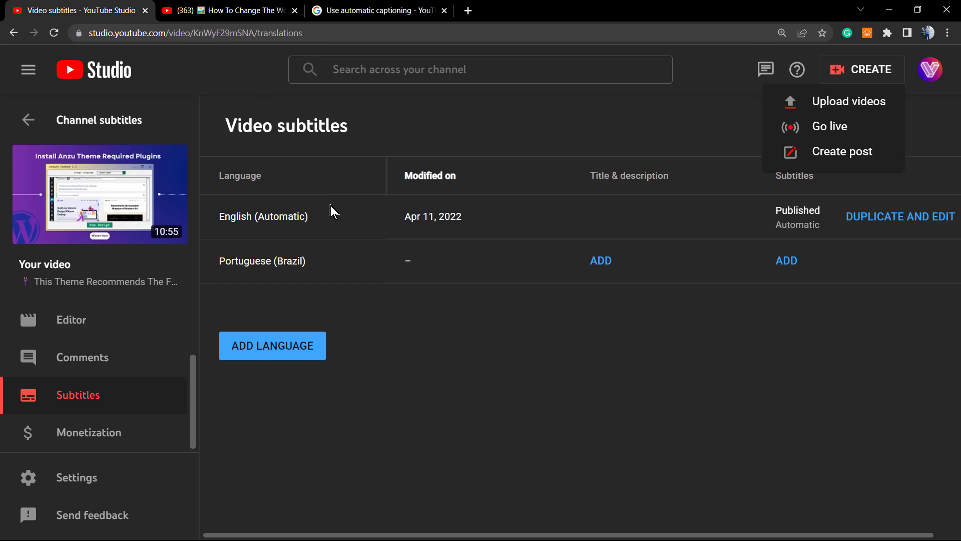